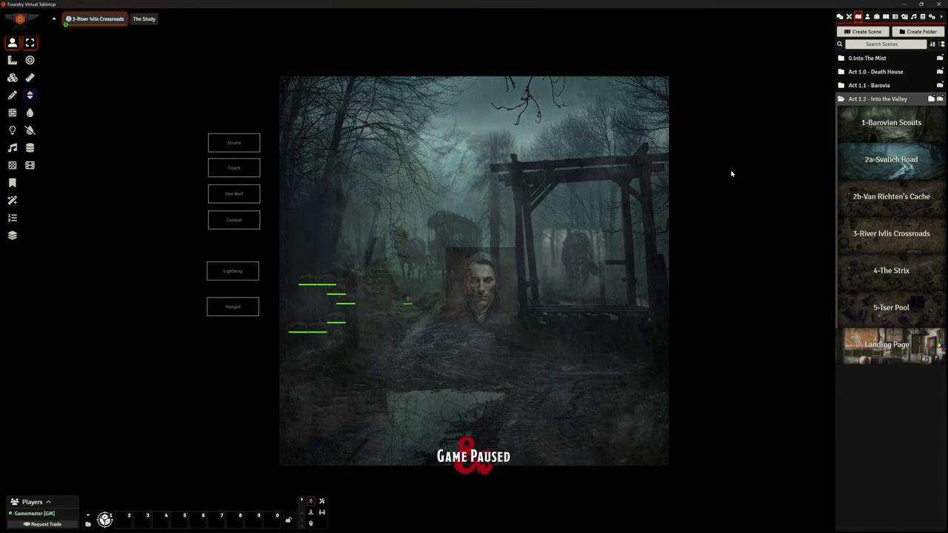
# Trigger the Lightning tile and review the trigger actions configured on the Hanged button tile.
pyautogui.click(236, 273)
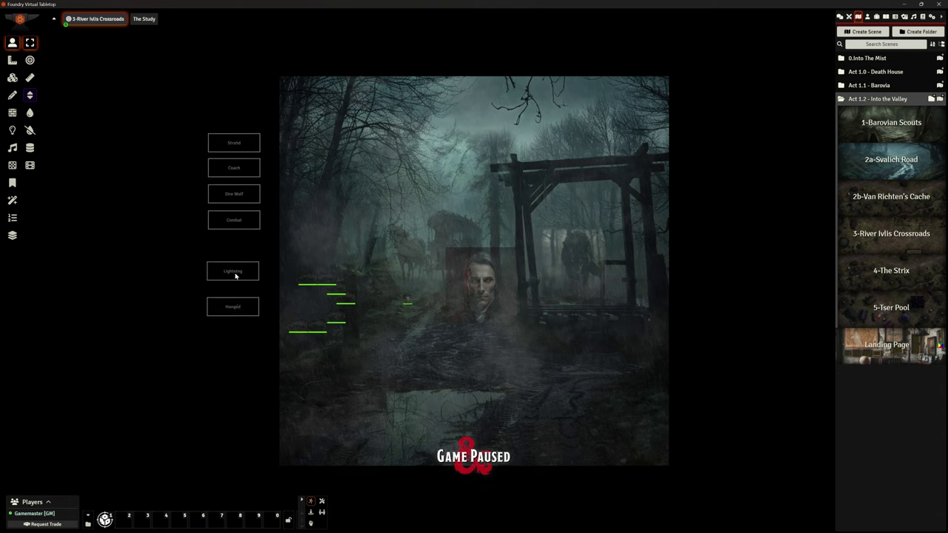
pyautogui.click(12, 77)
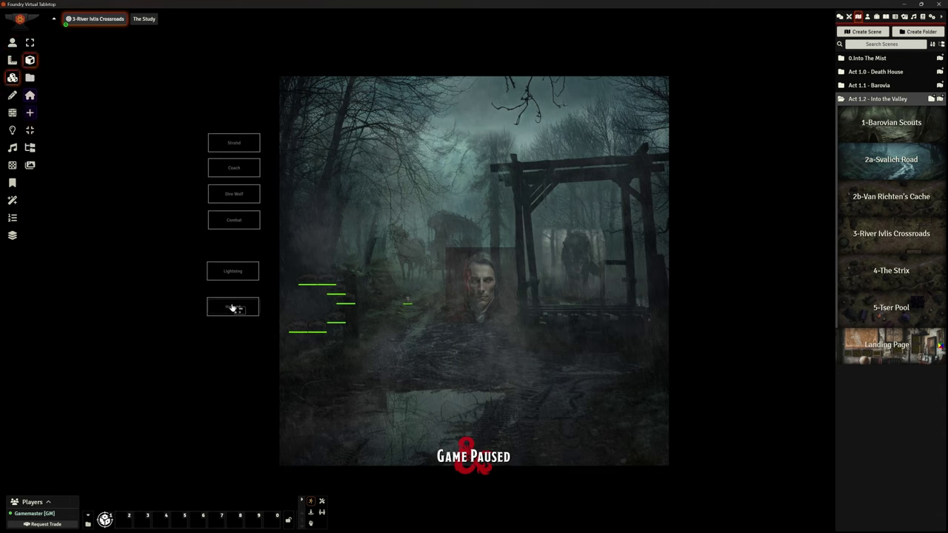
pyautogui.doubleClick(232, 308)
pyautogui.moveTo(514, 187); pyautogui.dragTo(432, 154)
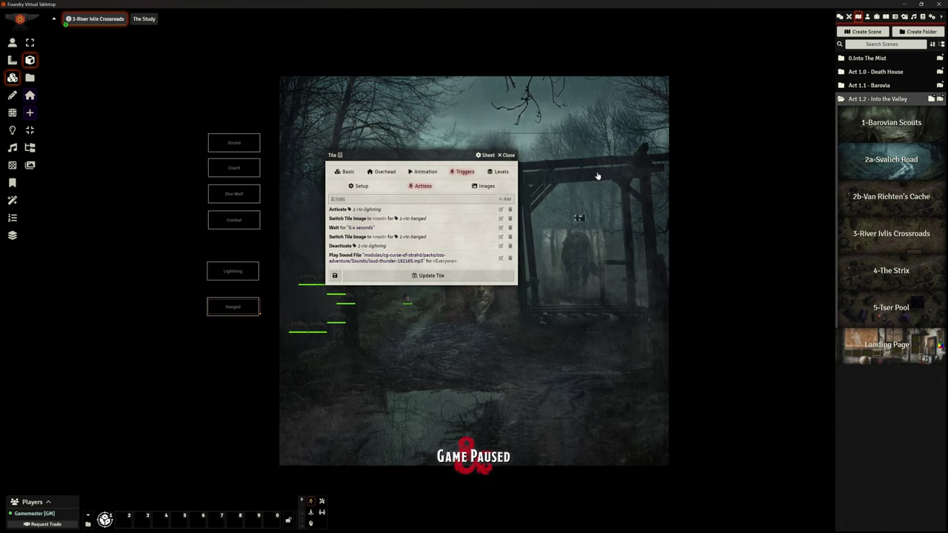
pyautogui.click(29, 42)
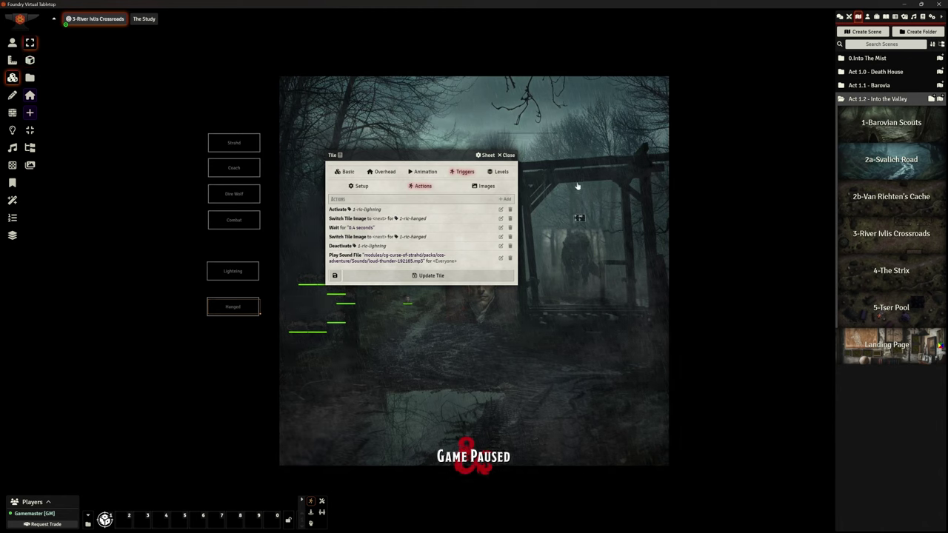
pyautogui.click(581, 217)
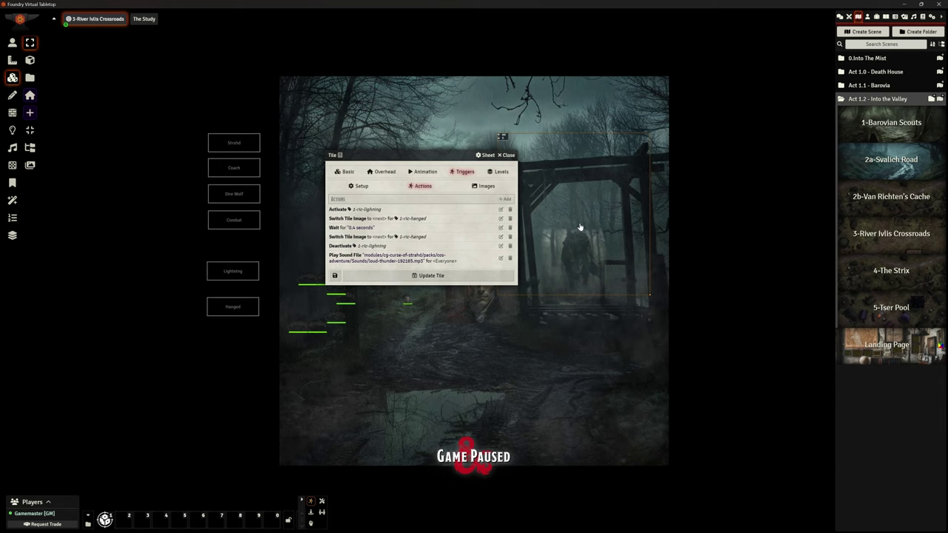
pyautogui.scroll(5, 577, 219)
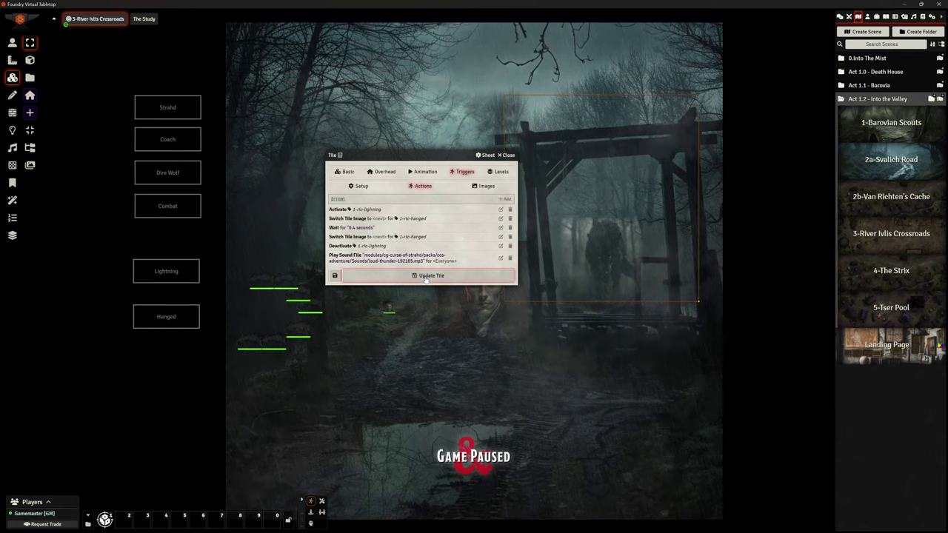
pyautogui.click(426, 276)
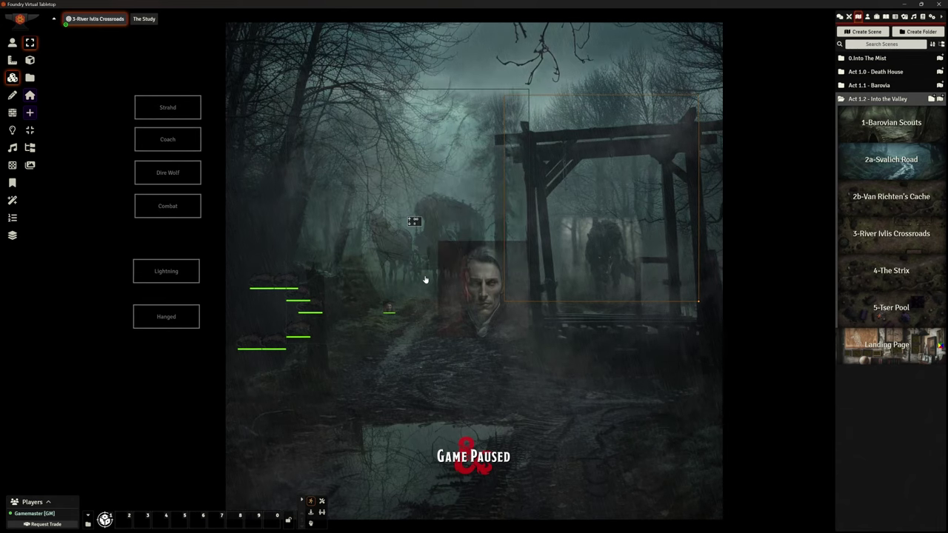
# Trigger the Hanged tile and review the image list and trigger setup of the 1-ric-hanged tile at the gallows.
pyautogui.click(166, 317)
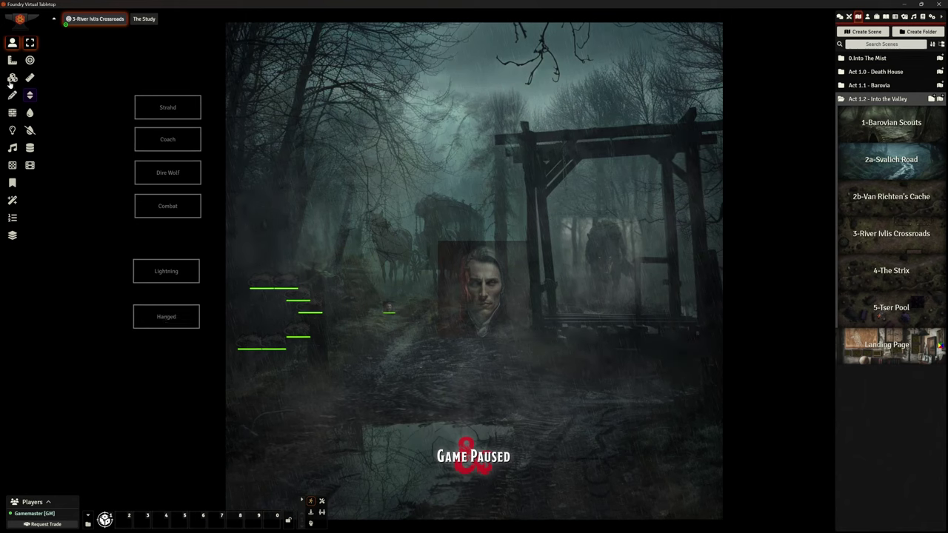
pyautogui.click(12, 77)
pyautogui.doubleClick(610, 201)
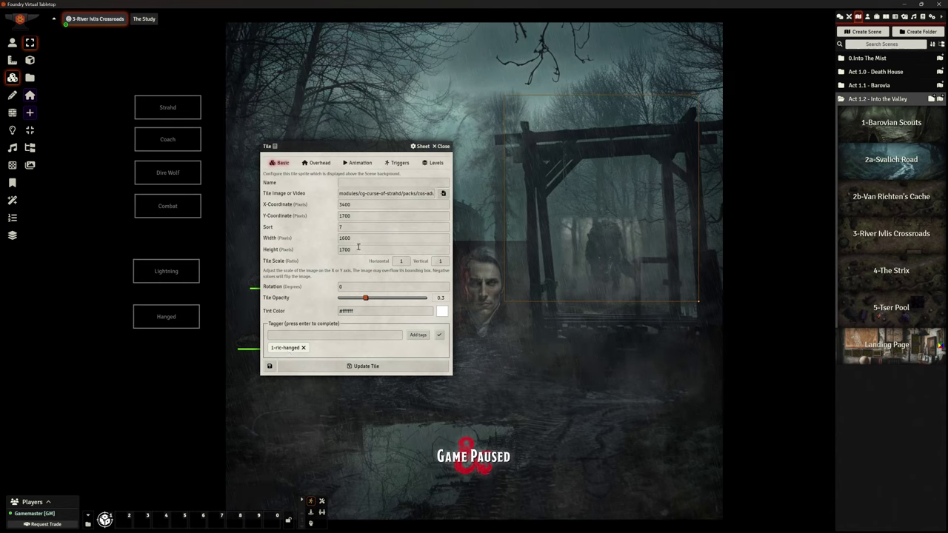
pyautogui.click(398, 163)
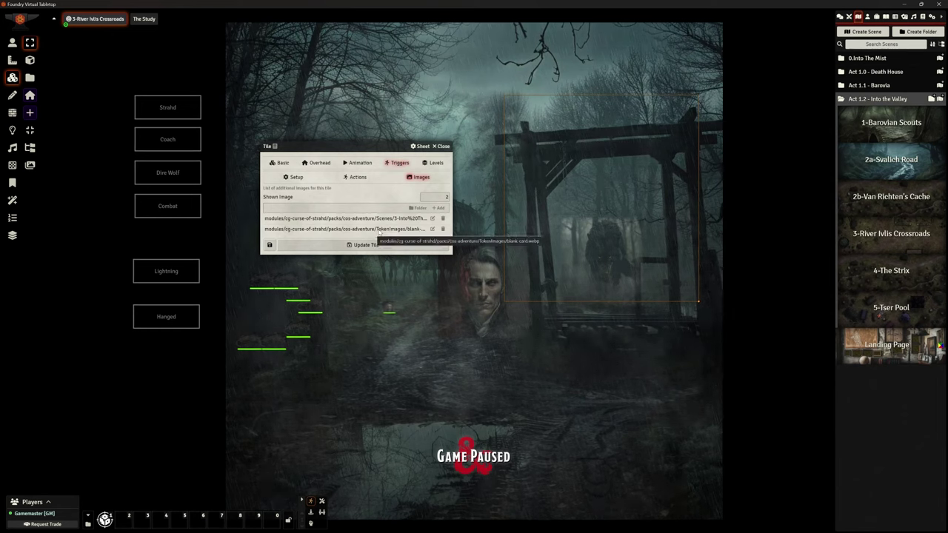
pyautogui.click(293, 180)
pyautogui.click(291, 181)
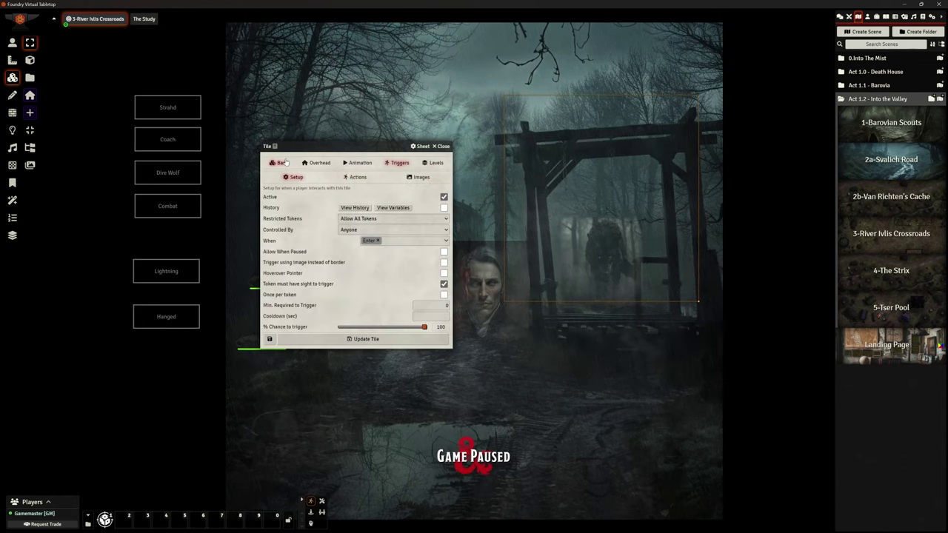
pyautogui.click(378, 241)
pyautogui.click(378, 339)
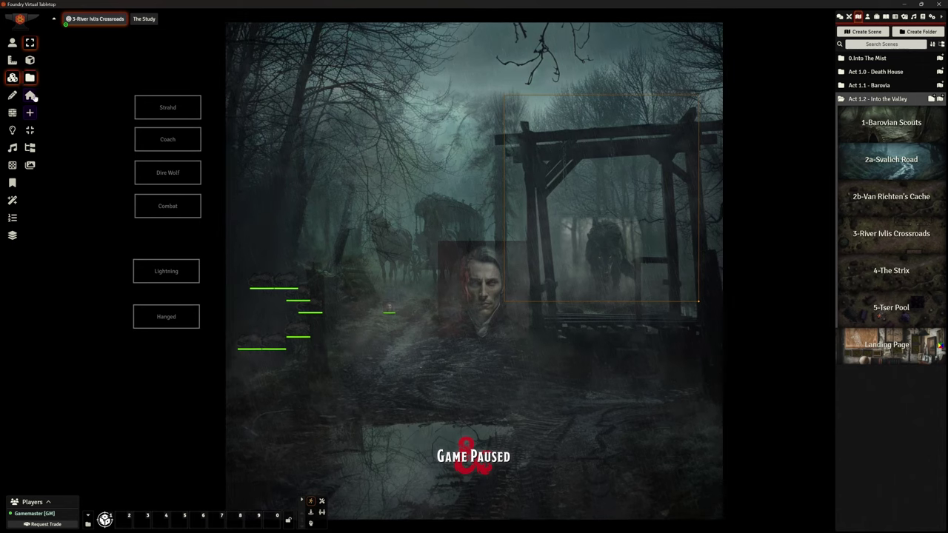
# Review the Hanged button tile's images and trigger setup, and trigger the tile again from the token layer.
pyautogui.doubleClick(167, 317)
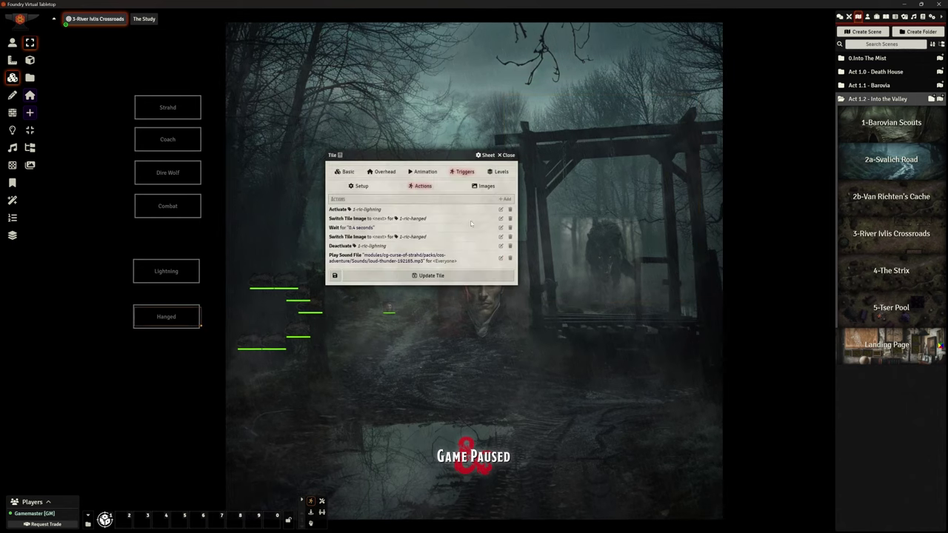
pyautogui.click(486, 186)
pyautogui.click(360, 186)
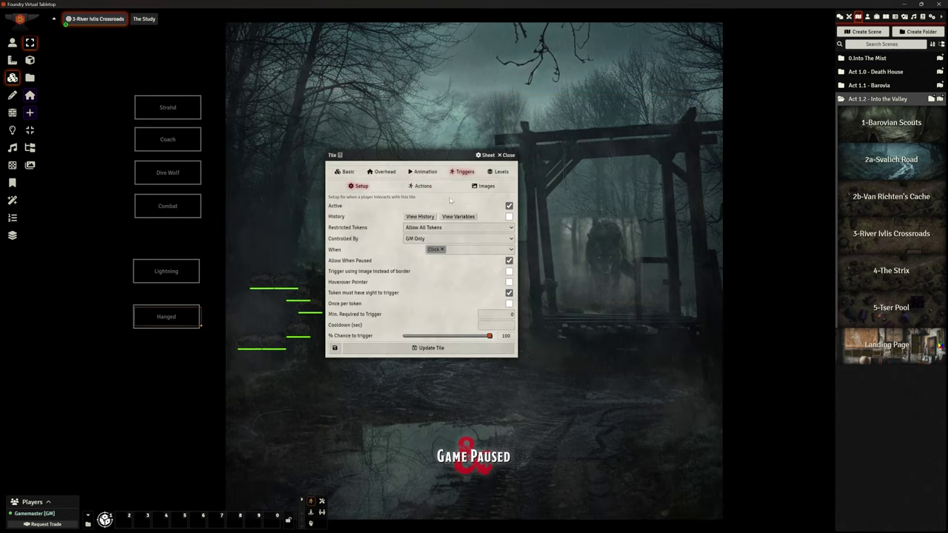
pyautogui.click(435, 347)
pyautogui.click(12, 42)
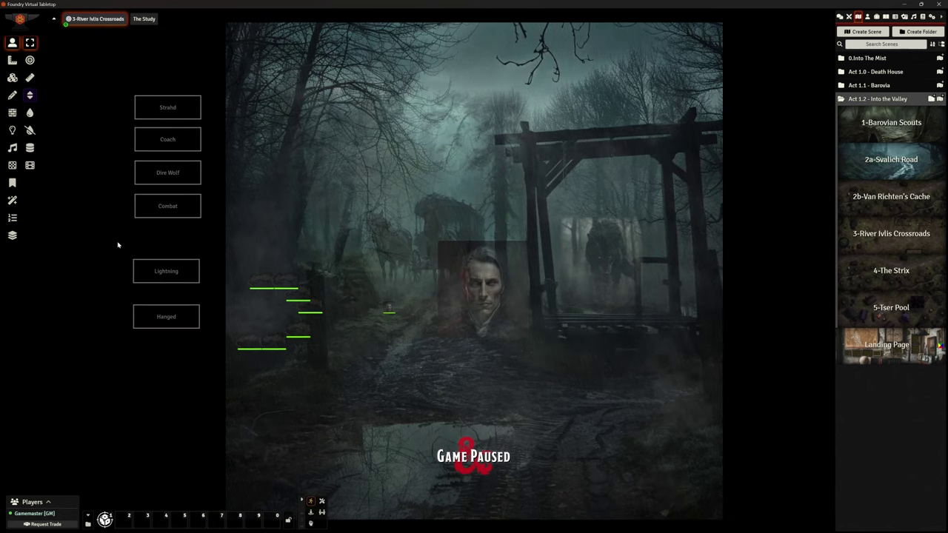
pyautogui.click(165, 315)
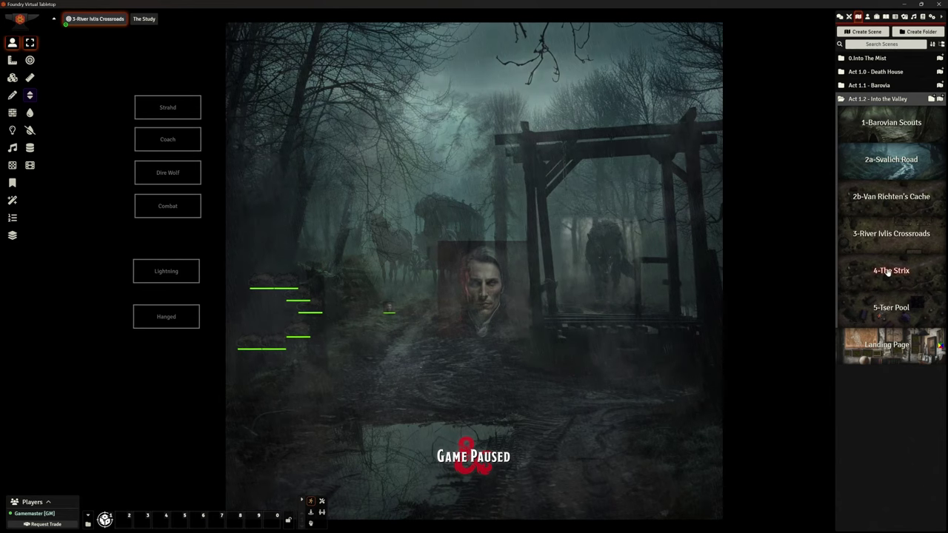
# Activate the 4-The Strix scene from the Act 1.2 - Into the Valley folder.
pyautogui.rightClick(885, 124)
pyautogui.click(857, 152)
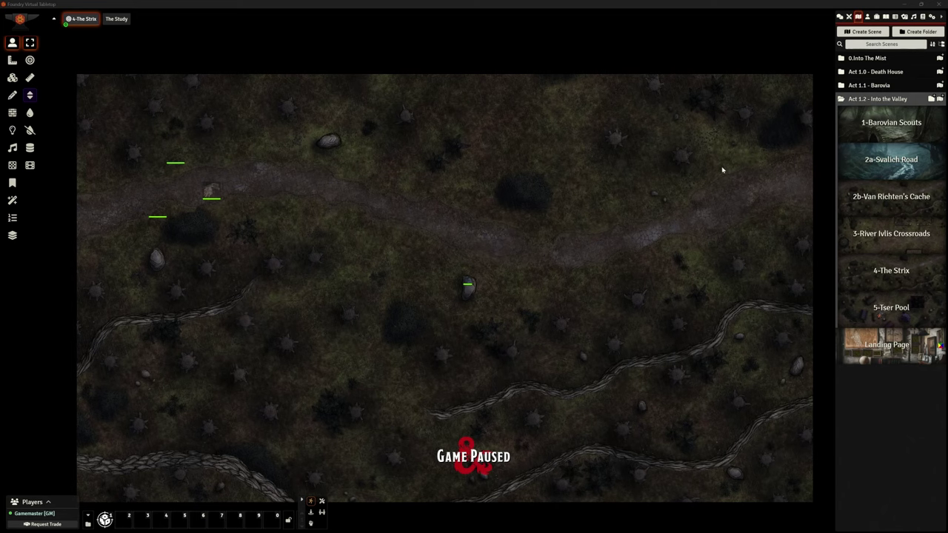
pyautogui.scroll(5, 392, 212)
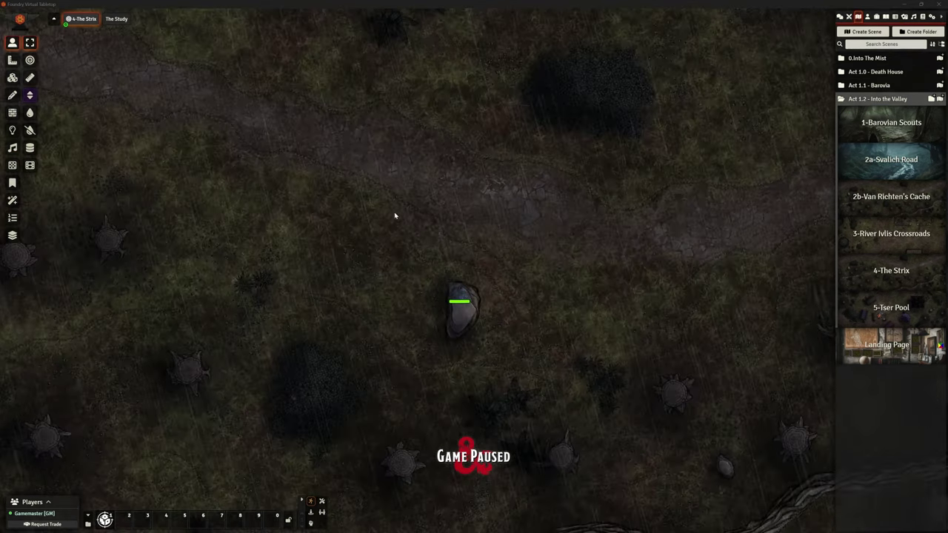
# Review the character sheet of the raven token perched on the boulder below the road, and close it.
pyautogui.click(458, 291)
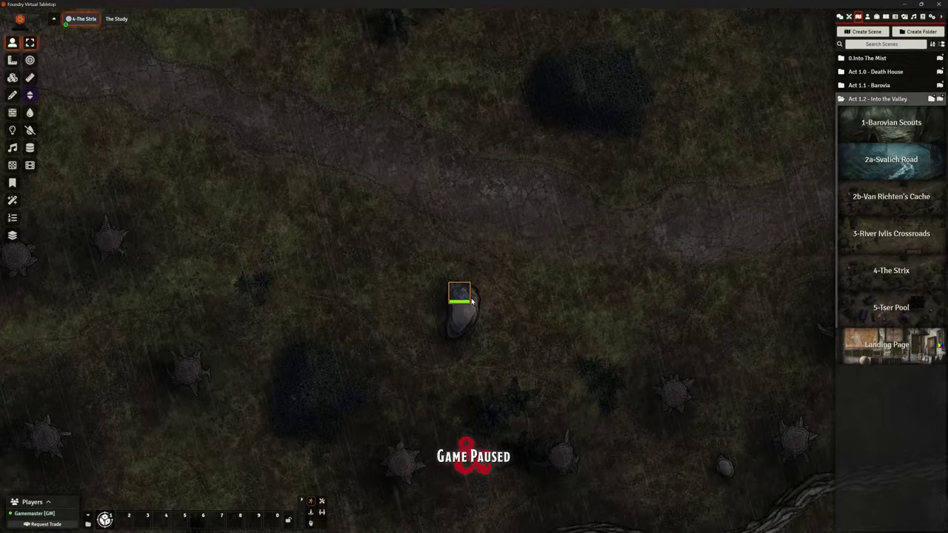
pyautogui.scroll(10, 459, 296)
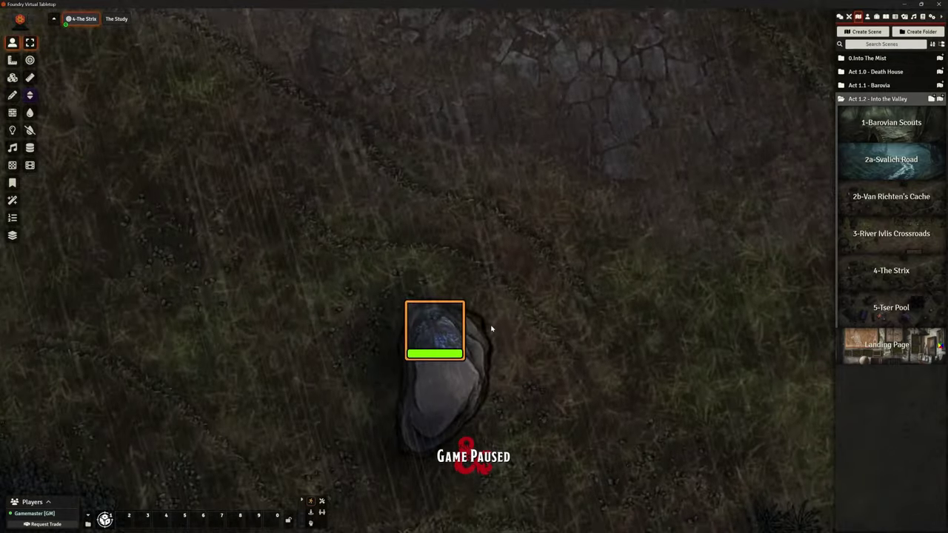
pyautogui.scroll(1, 514, 289)
pyautogui.doubleClick(469, 274)
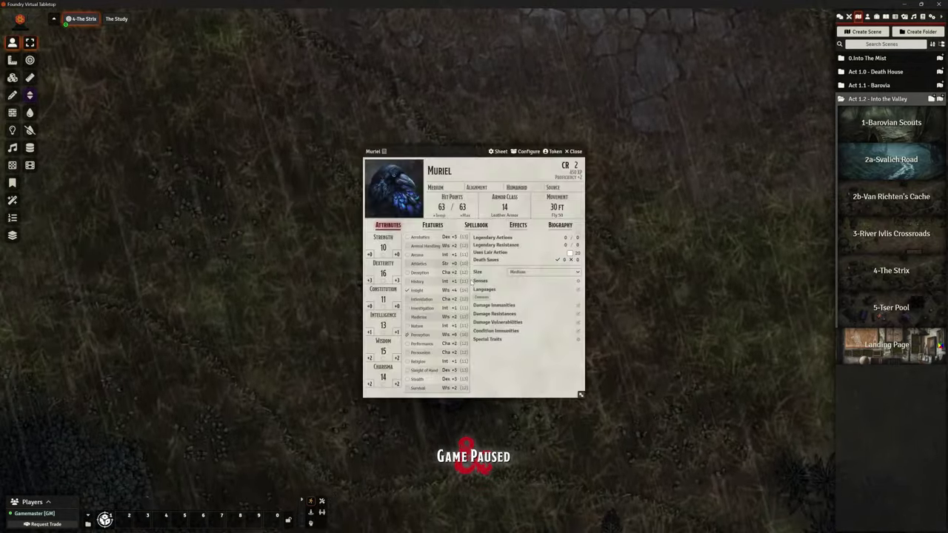
pyautogui.click(575, 152)
pyautogui.scroll(-2, 567, 232)
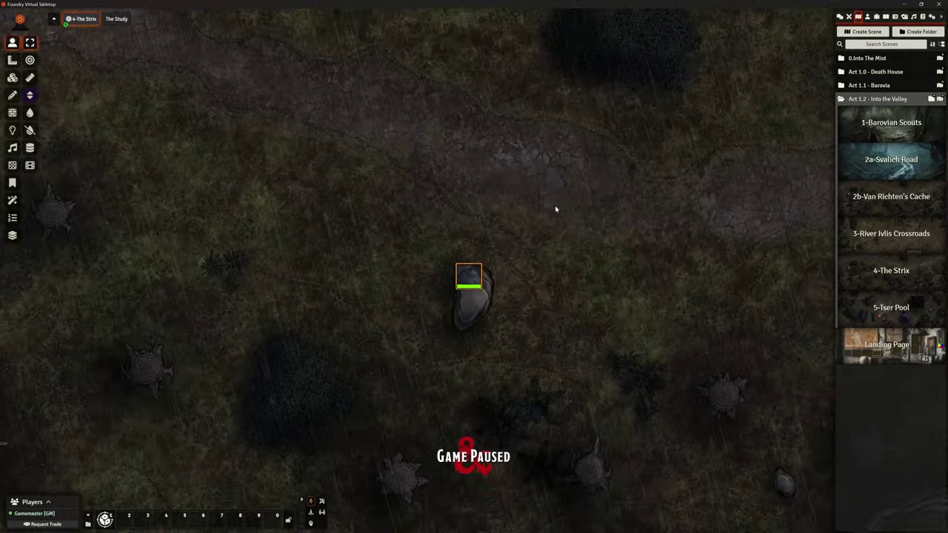
pyautogui.scroll(-4, 528, 183)
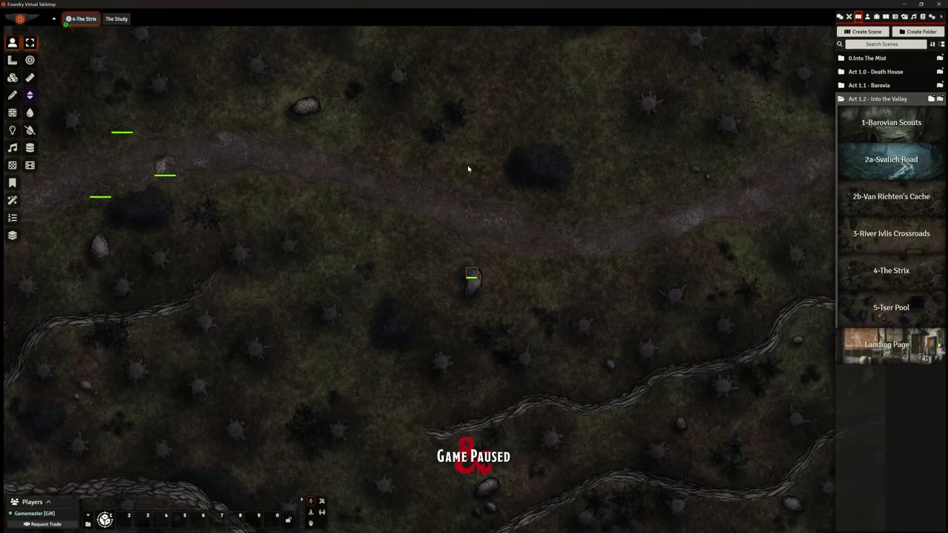
# Inspect the group of three tokens at the road's western end and select the Greater Strix token.
pyautogui.moveTo(467, 169); pyautogui.dragTo(483, 249)
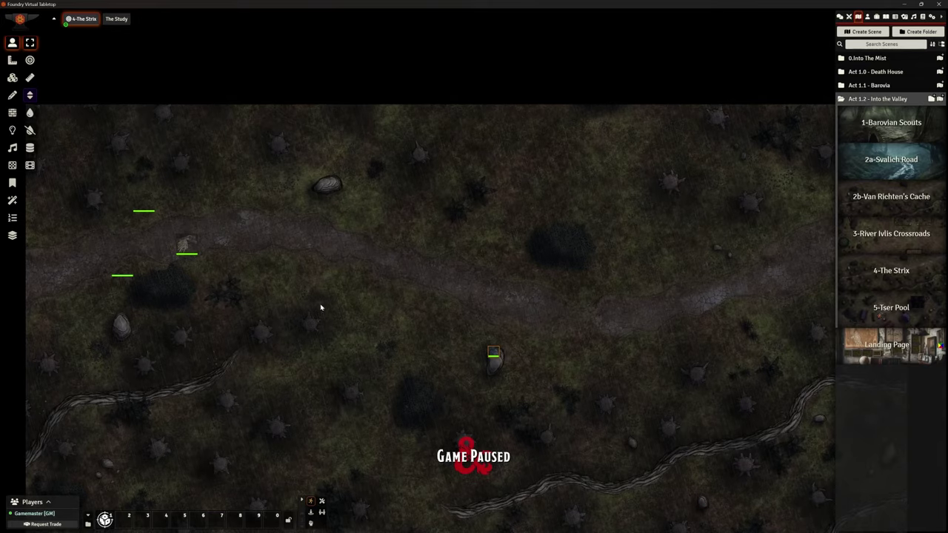
pyautogui.moveTo(321, 303); pyautogui.dragTo(553, 315)
pyautogui.scroll(5, 506, 275)
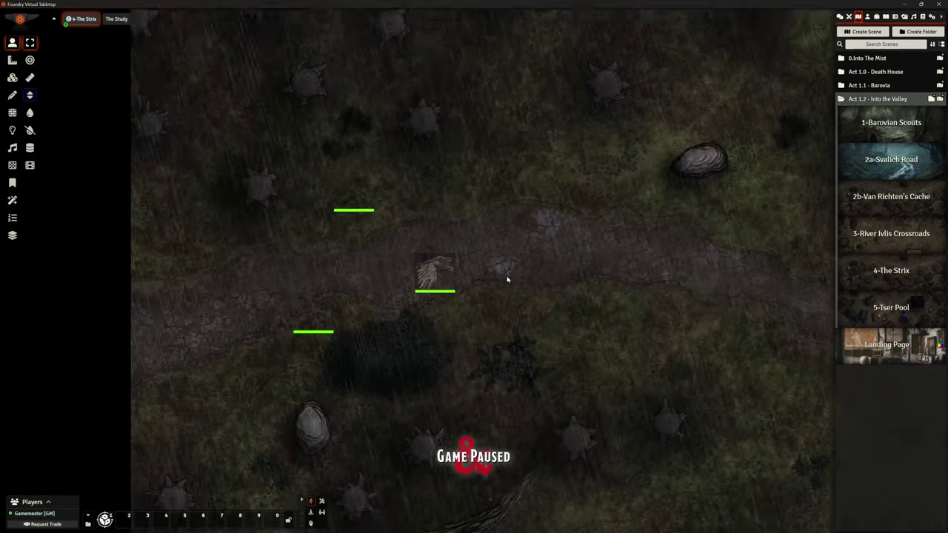
pyautogui.scroll(3, 509, 281)
pyautogui.moveTo(320, 182); pyautogui.dragTo(257, 338)
pyautogui.moveTo(414, 277); pyautogui.dragTo(415, 279)
pyautogui.moveTo(329, 180); pyautogui.dragTo(261, 344)
pyautogui.moveTo(420, 267); pyautogui.dragTo(420, 267)
pyautogui.rightClick(420, 267)
pyautogui.press('Escape')
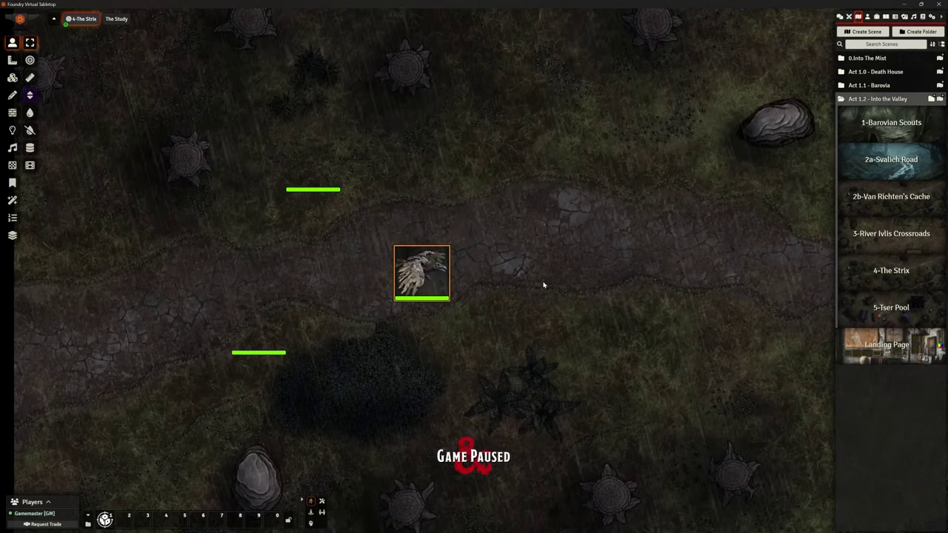
# Review the Greater Strix's character sheet, close it, and check the token's visibility in its on-map controls.
pyautogui.scroll(-3, 543, 285)
pyautogui.scroll(5, 442, 273)
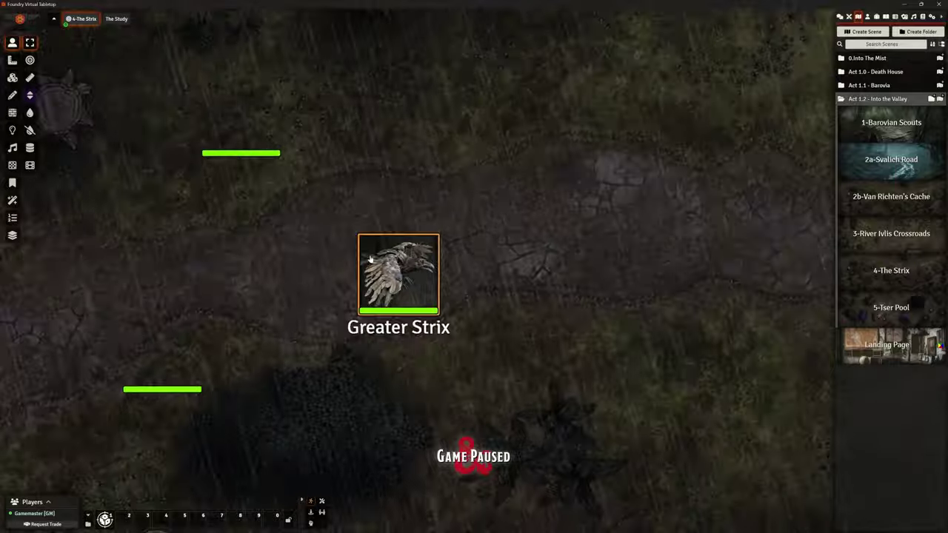
pyautogui.scroll(3, 483, 275)
pyautogui.moveTo(482, 290); pyautogui.dragTo(608, 314)
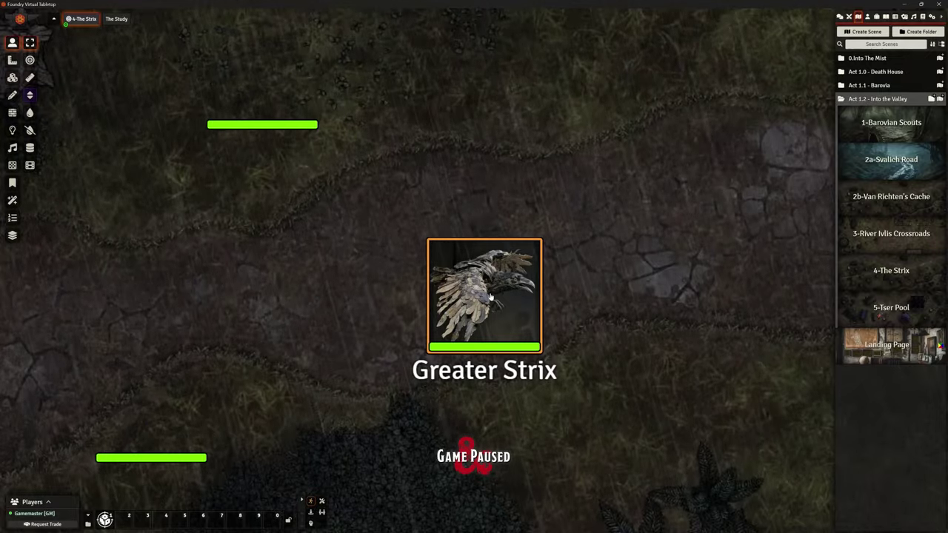
pyautogui.doubleClick(491, 296)
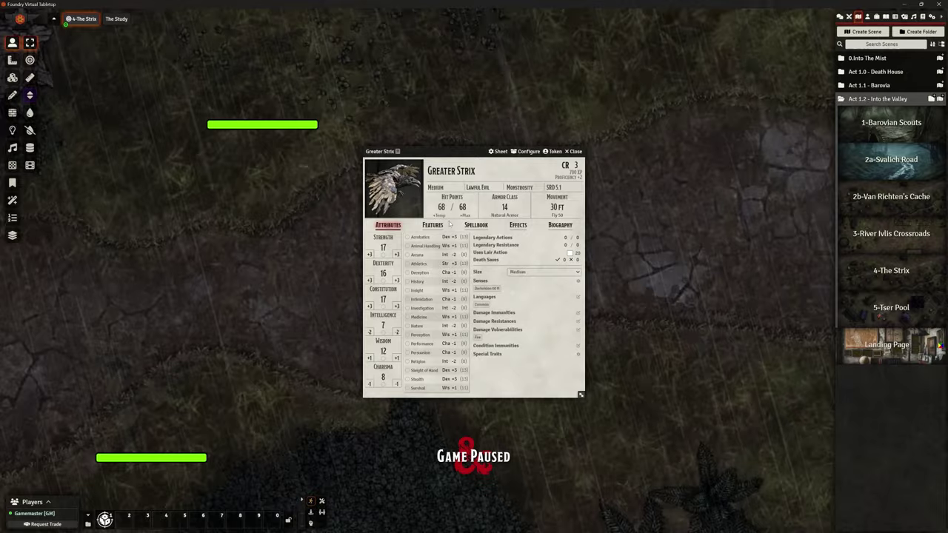
pyautogui.press('Escape')
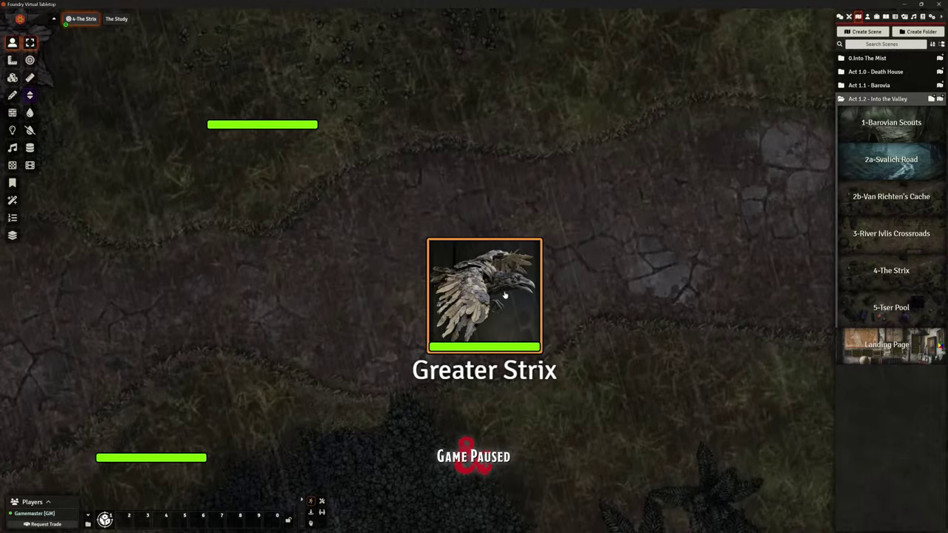
pyautogui.scroll(-1, 504, 295)
pyautogui.rightClick(504, 295)
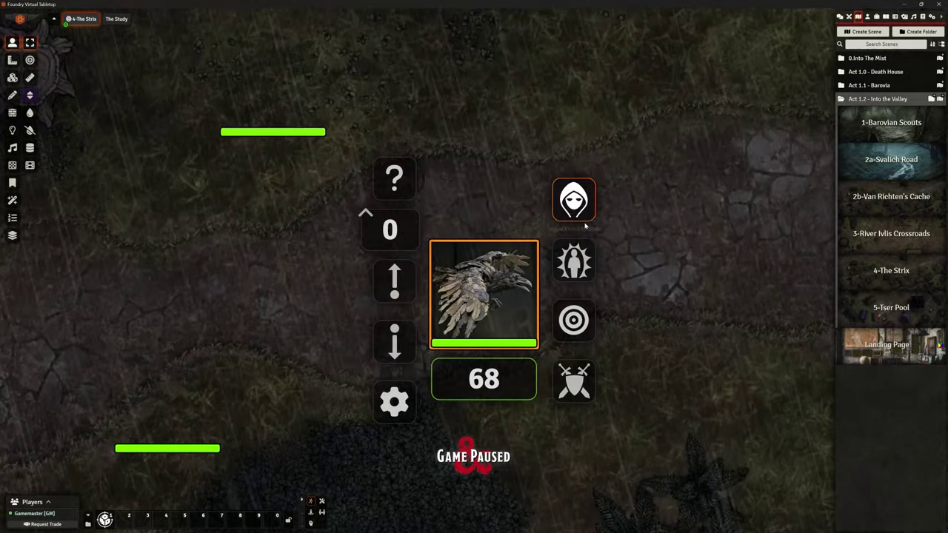
# Examine the layout of the Strix map, from the Greater Strix's group along the road to the raven's boulder.
pyautogui.scroll(-15, 602, 239)
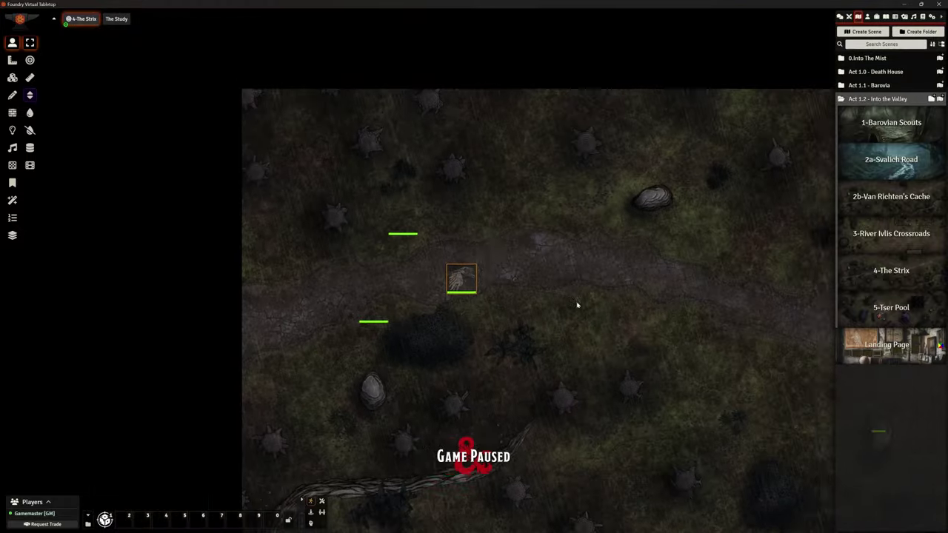
pyautogui.moveTo(543, 302); pyautogui.dragTo(355, 284)
pyautogui.scroll(-3, 530, 309)
pyautogui.moveTo(490, 332); pyautogui.dragTo(467, 244)
pyautogui.scroll(-3, 544, 307)
pyautogui.moveTo(574, 320)
pyautogui.mouseDown()
pyautogui.moveTo(563, 333)
pyautogui.moveTo(565, 307)
pyautogui.mouseUp()
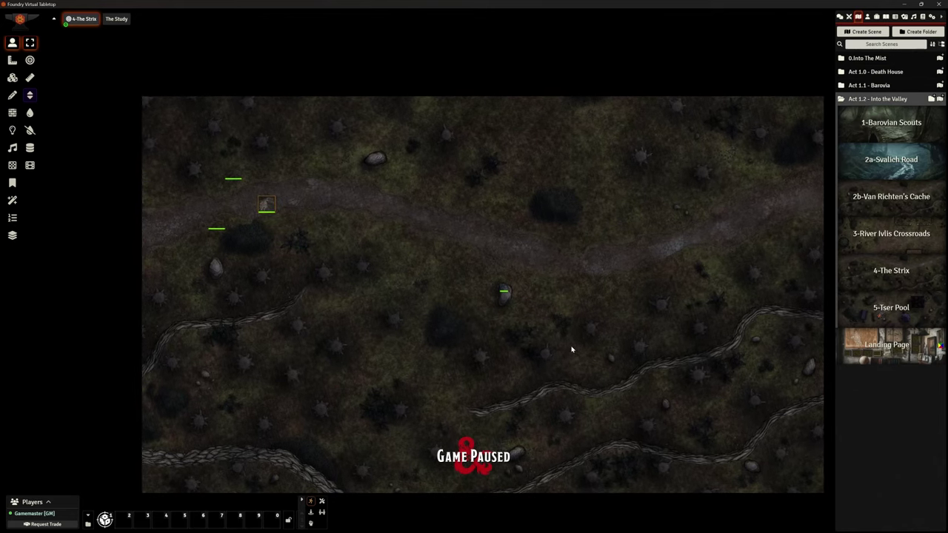
pyautogui.scroll(5, 570, 345)
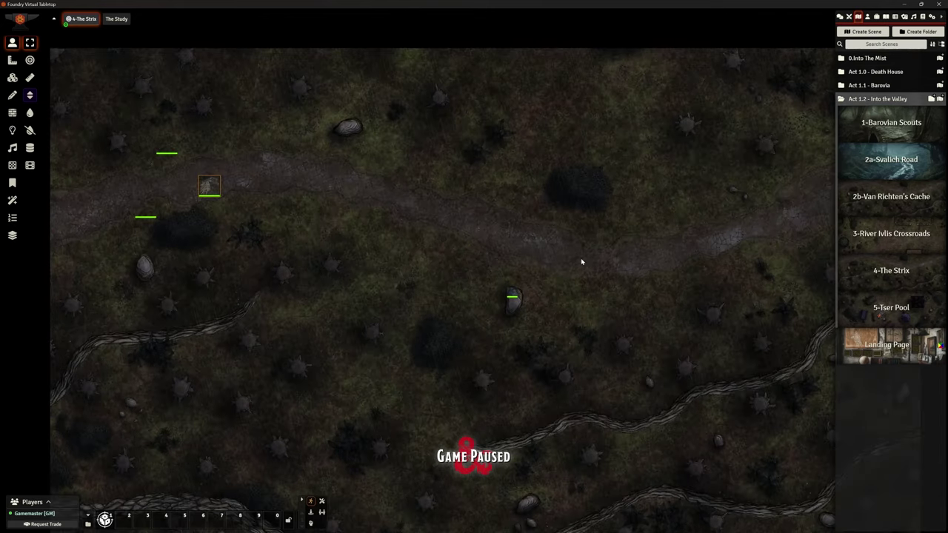
pyautogui.moveTo(581, 261); pyautogui.dragTo(589, 328)
pyautogui.moveTo(407, 304); pyautogui.dragTo(493, 300)
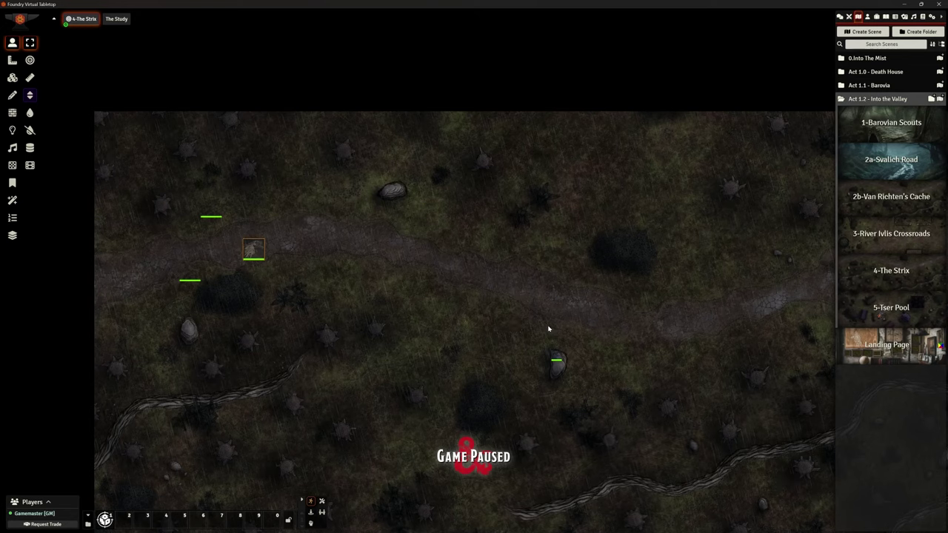
# Finish looking along the Strix map's road and switch to the 5-Tser Pool scene.
pyautogui.rightClick(255, 251)
pyautogui.rightClick(373, 297)
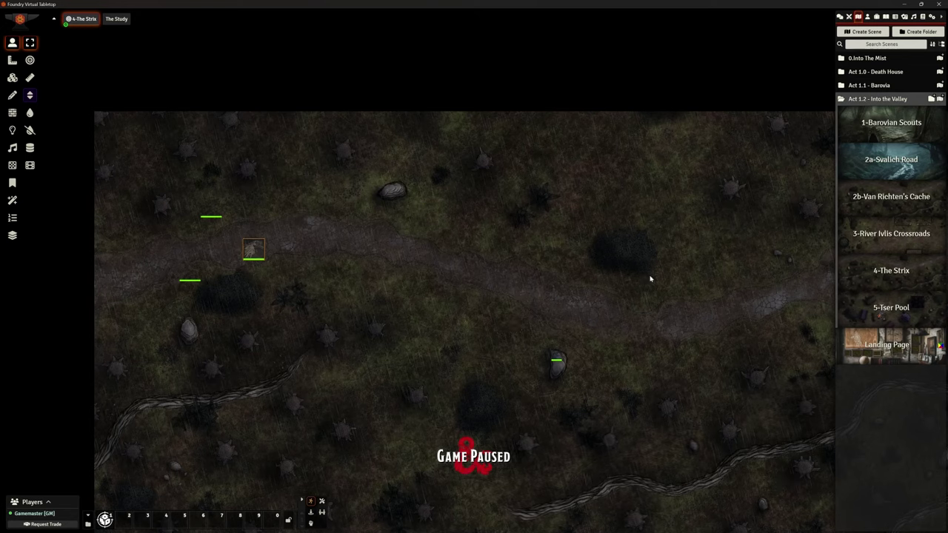
pyautogui.moveTo(650, 281); pyautogui.dragTo(620, 311)
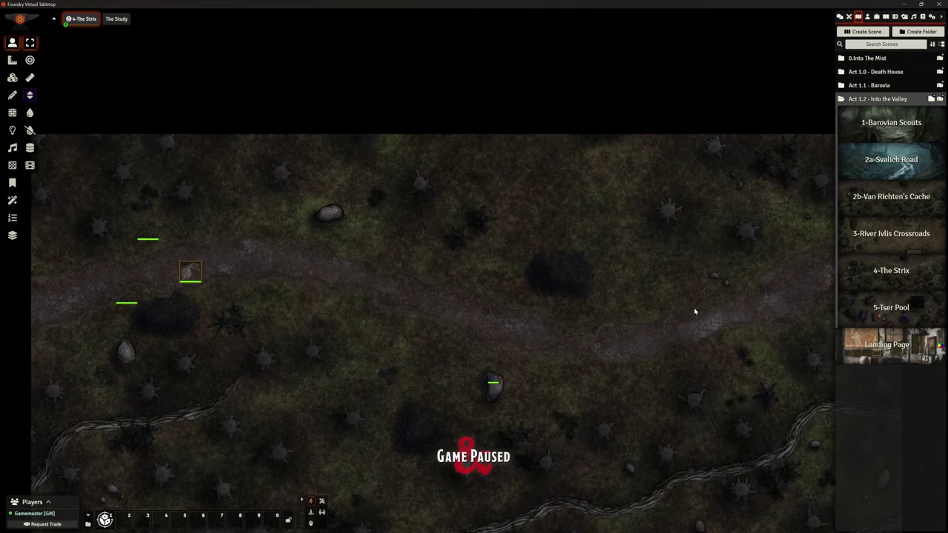
pyautogui.rightClick(887, 310)
pyautogui.click(859, 190)
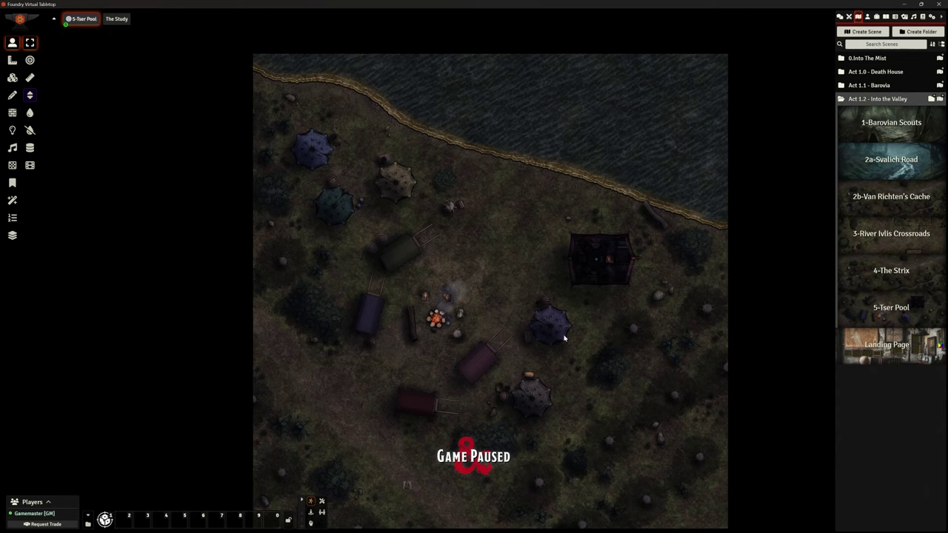
# Examine the layout of the Tser Pool camp, from its tents and wagons to the tokens gathered around the campfire.
pyautogui.scroll(6, 616, 435)
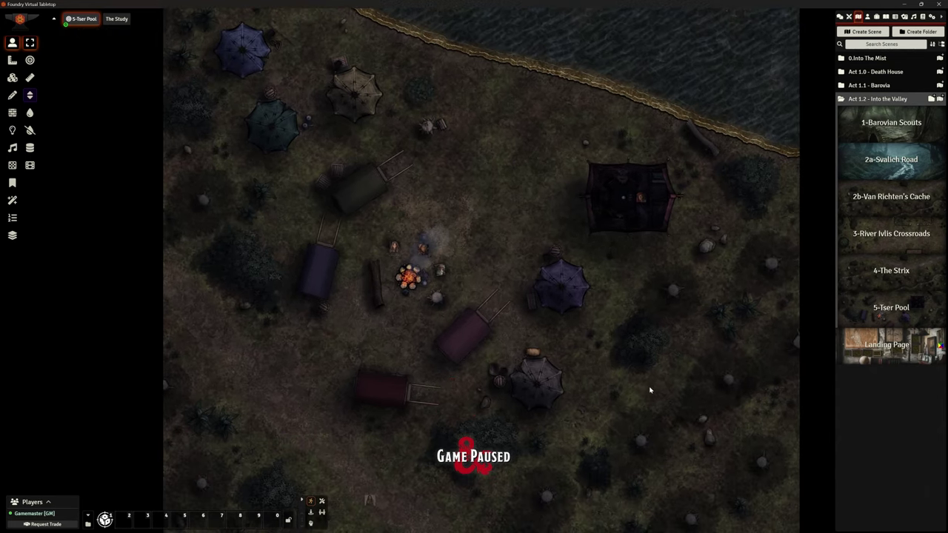
pyautogui.moveTo(649, 390); pyautogui.dragTo(655, 405)
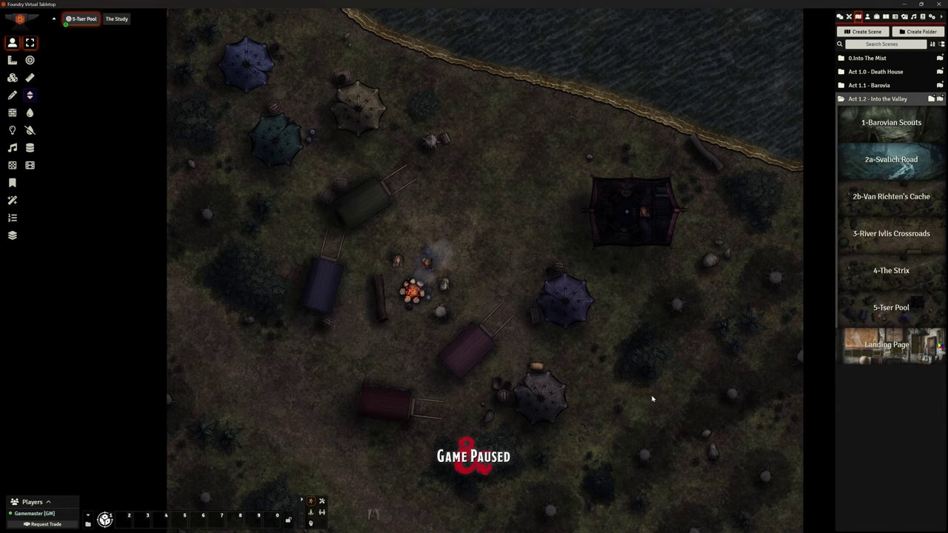
pyautogui.scroll(-4, 650, 414)
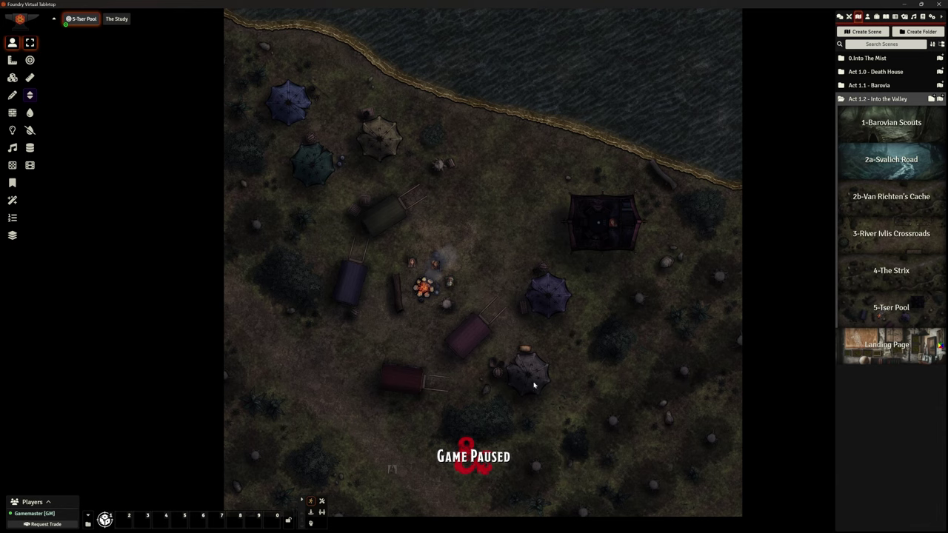
pyautogui.scroll(5, 555, 371)
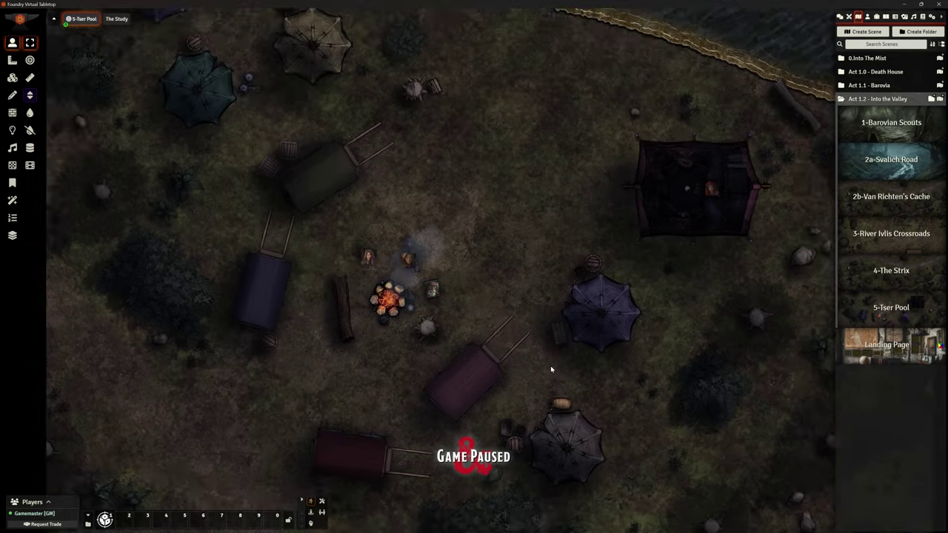
pyautogui.scroll(2, 528, 358)
pyautogui.scroll(3, 563, 348)
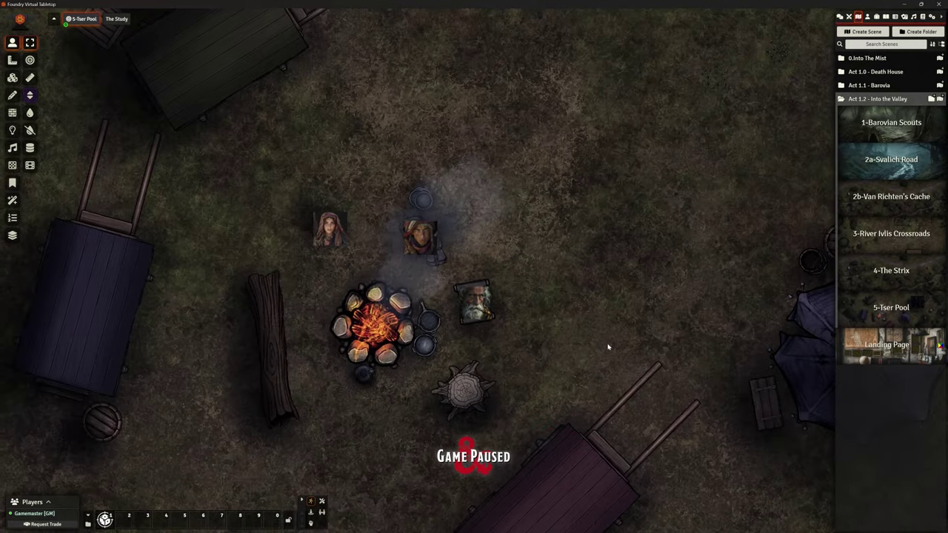
# Review the character sheet of the bearded old man's token beside the campfire, close it, and deselect the token.
pyautogui.moveTo(603, 368); pyautogui.dragTo(596, 344)
pyautogui.click(474, 292)
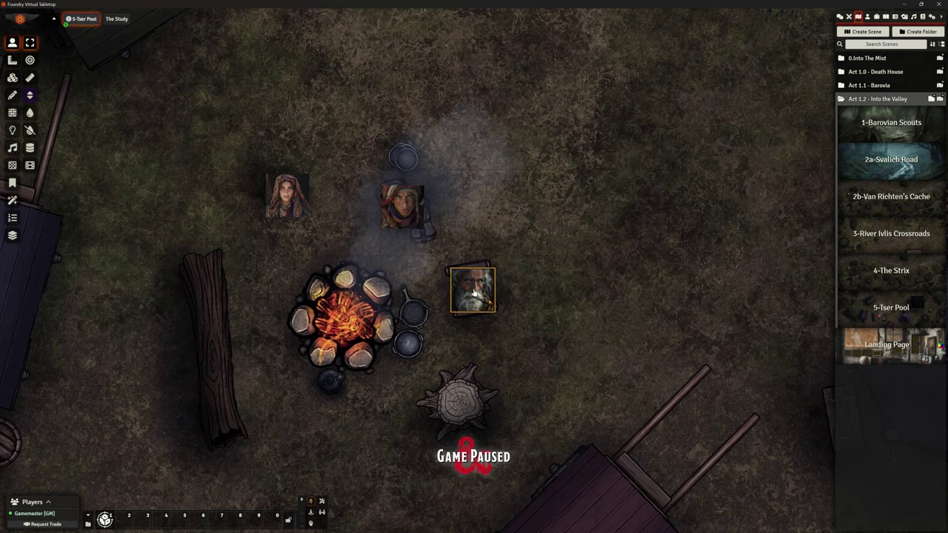
pyautogui.doubleClick(474, 294)
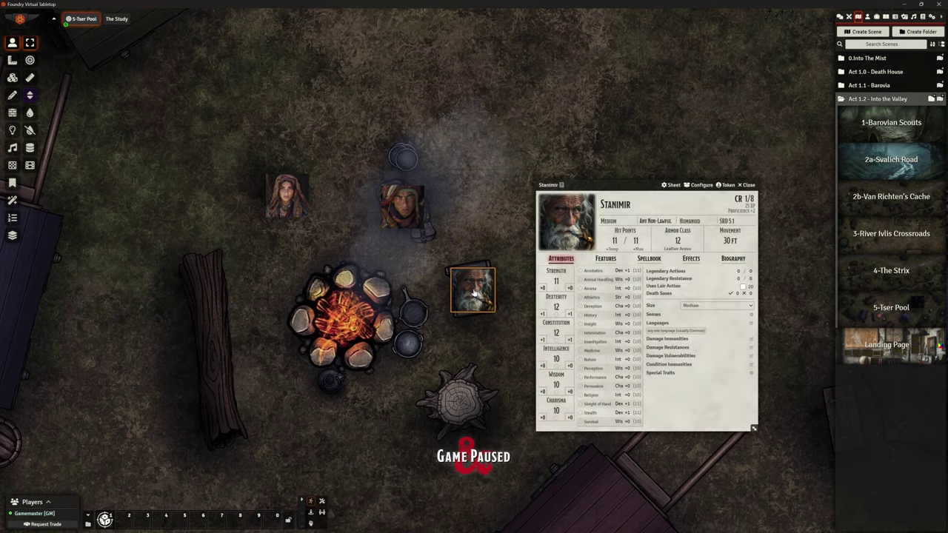
pyautogui.click(748, 185)
pyautogui.click(622, 301)
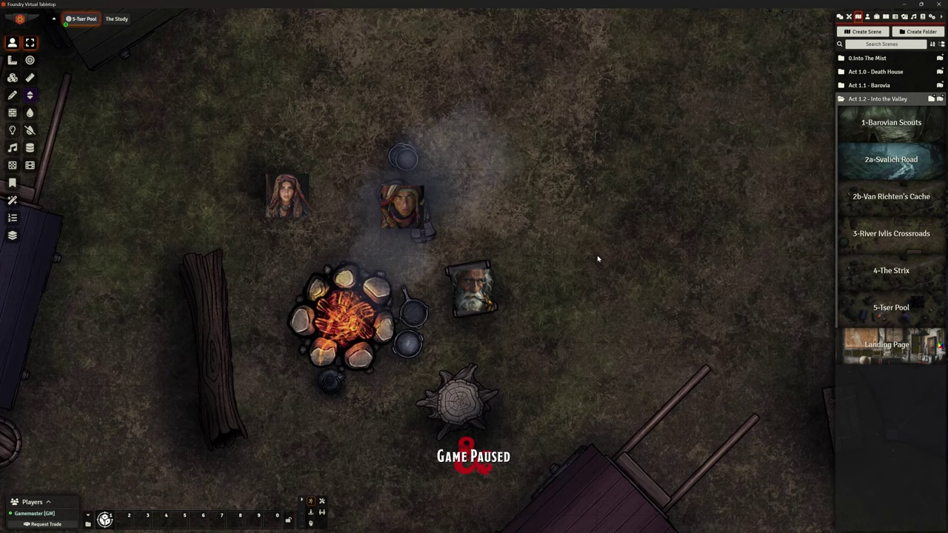
# Select the hooded woman's token northwest of the campfire and show the actors directory with the Tser Pool NPCs.
pyautogui.scroll(-3, 599, 259)
pyautogui.scroll(1, 578, 277)
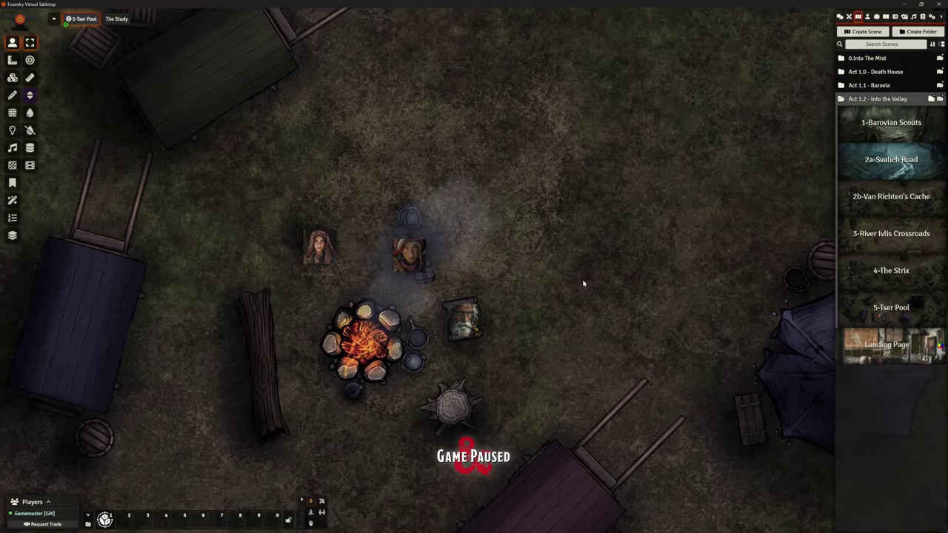
pyautogui.click(333, 257)
pyautogui.click(868, 16)
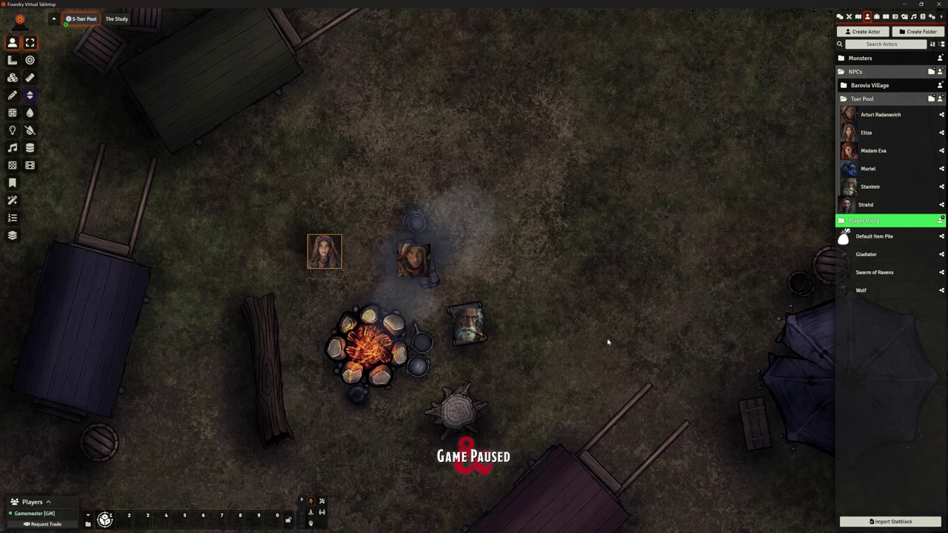
# Locate the large tent near the lakeshore and select the token of the woman in the red headscarf inside it.
pyautogui.scroll(-10, 589, 337)
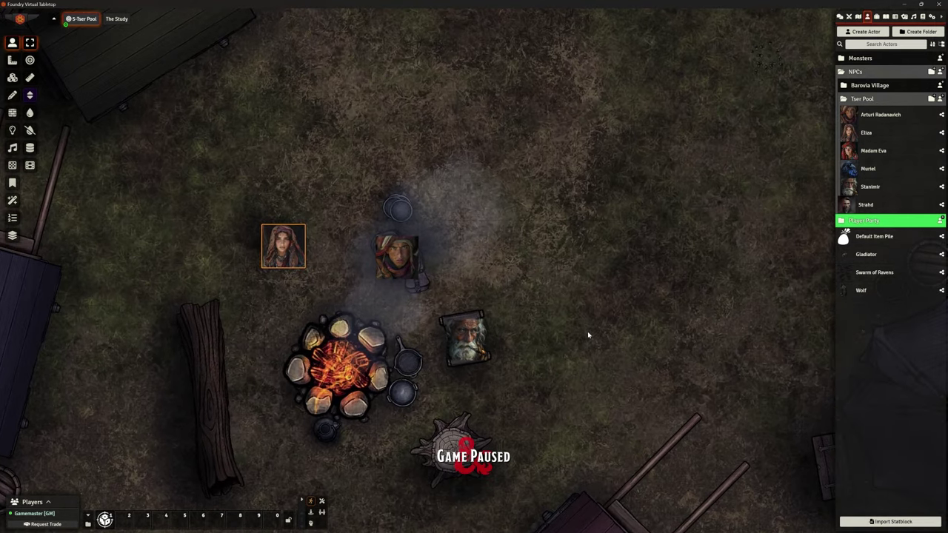
pyautogui.scroll(-3, 590, 297)
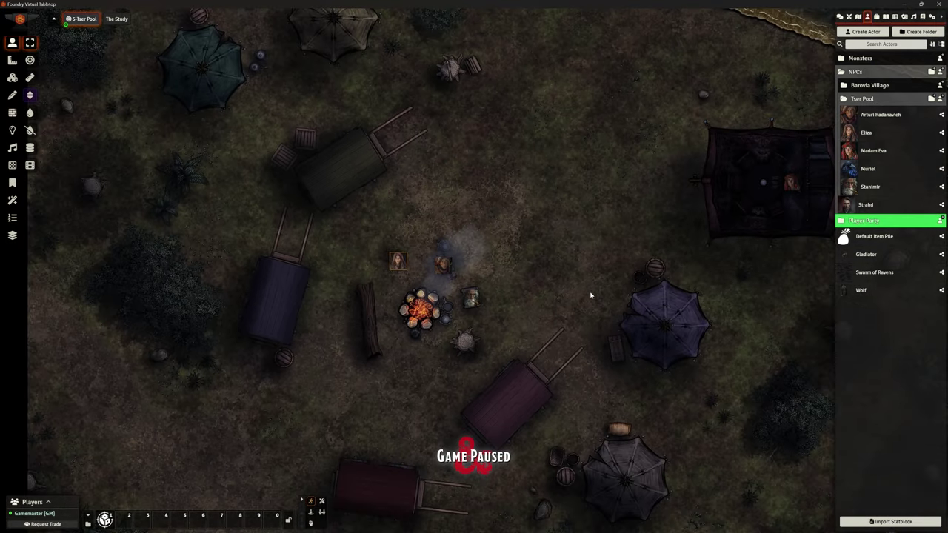
pyautogui.scroll(5, 551, 305)
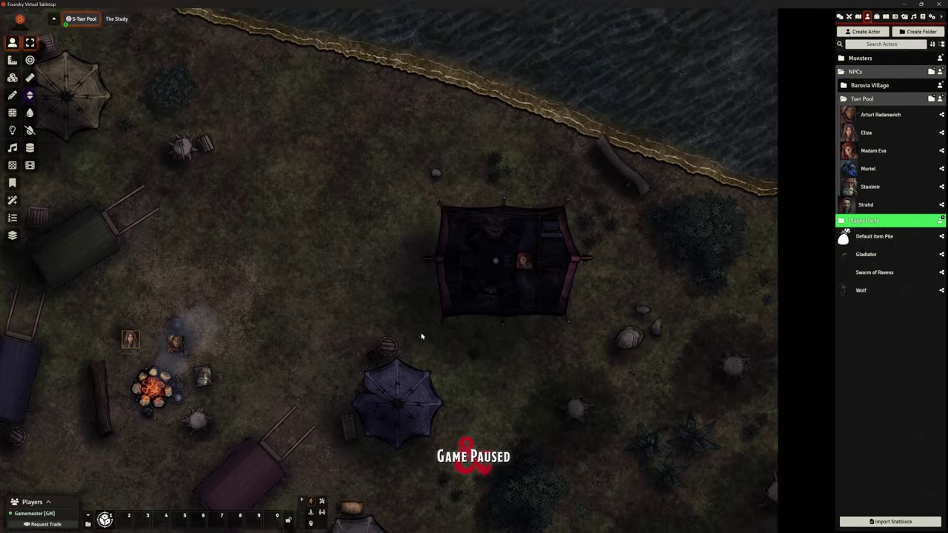
pyautogui.scroll(8, 551, 305)
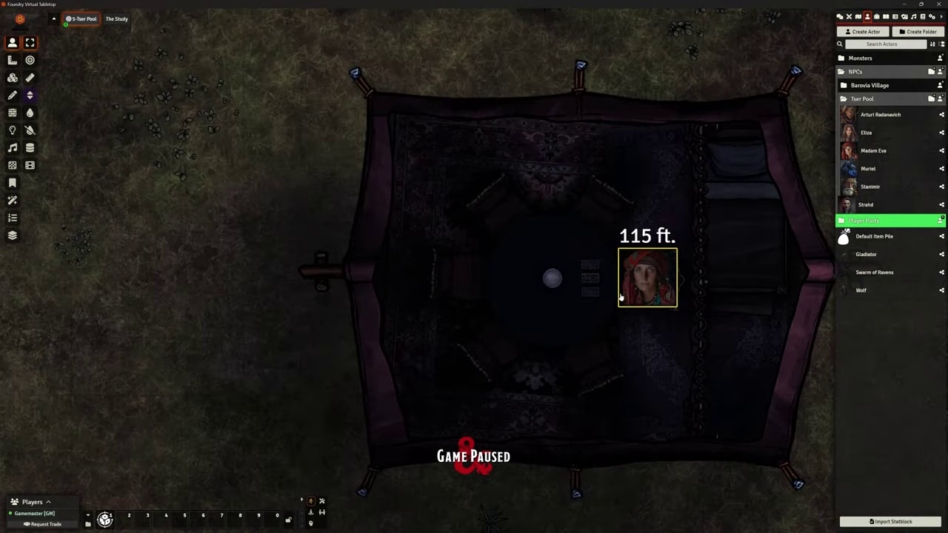
pyautogui.rightClick(667, 270)
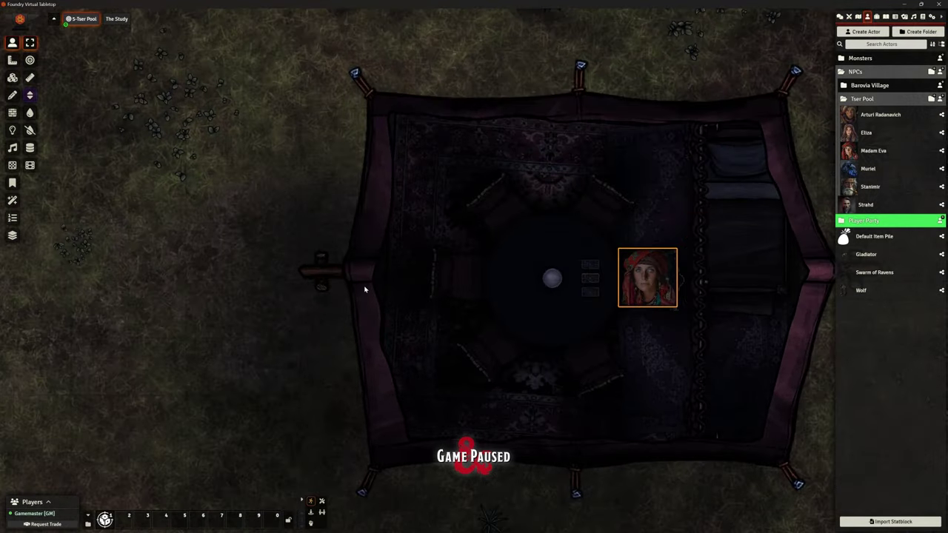
# Examine the large tent's interior around the crystal ball table and cards, and deselect the woman's token.
pyautogui.scroll(5, 765, 283)
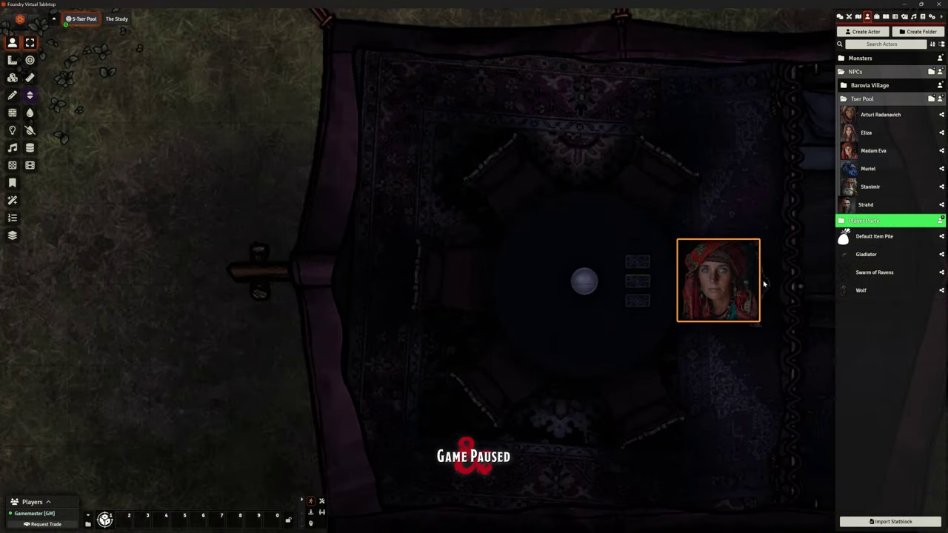
pyautogui.scroll(4, 711, 363)
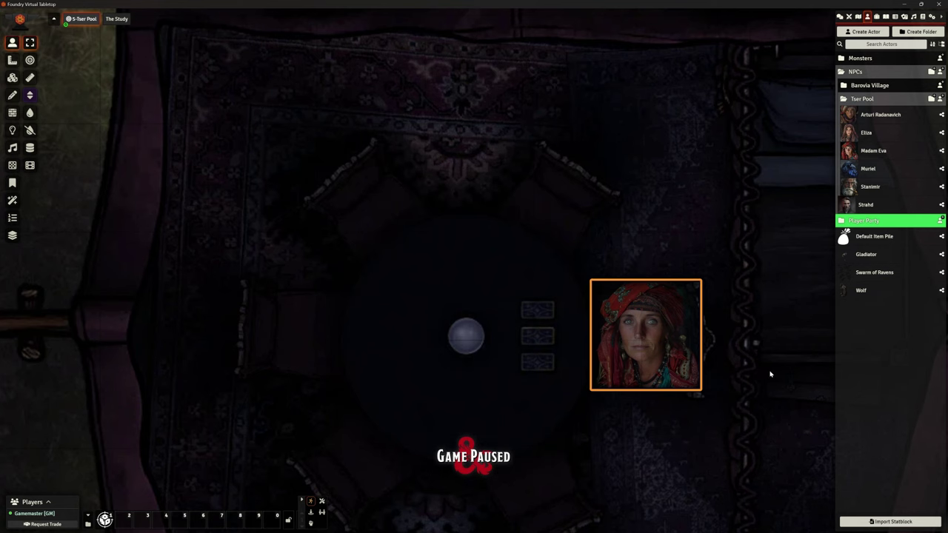
pyautogui.scroll(-2, 757, 361)
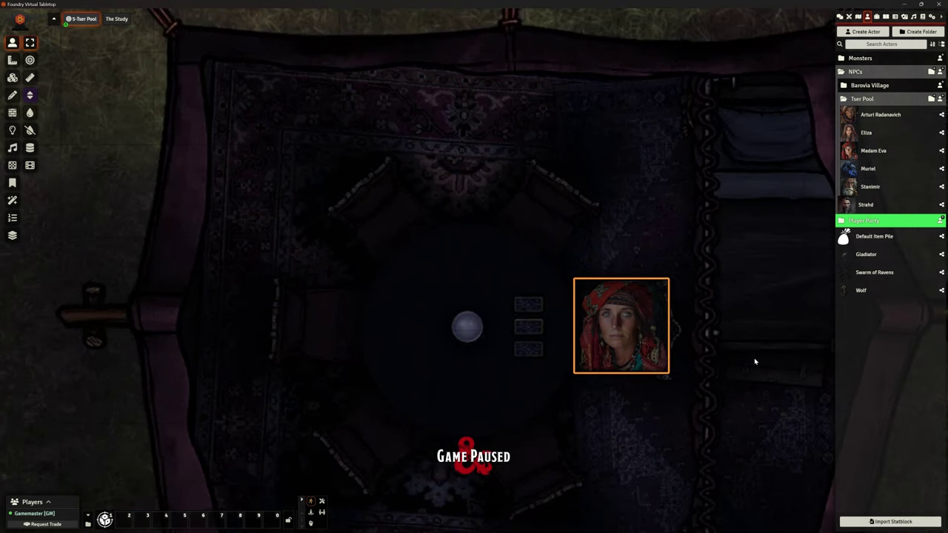
pyautogui.scroll(-5, 755, 362)
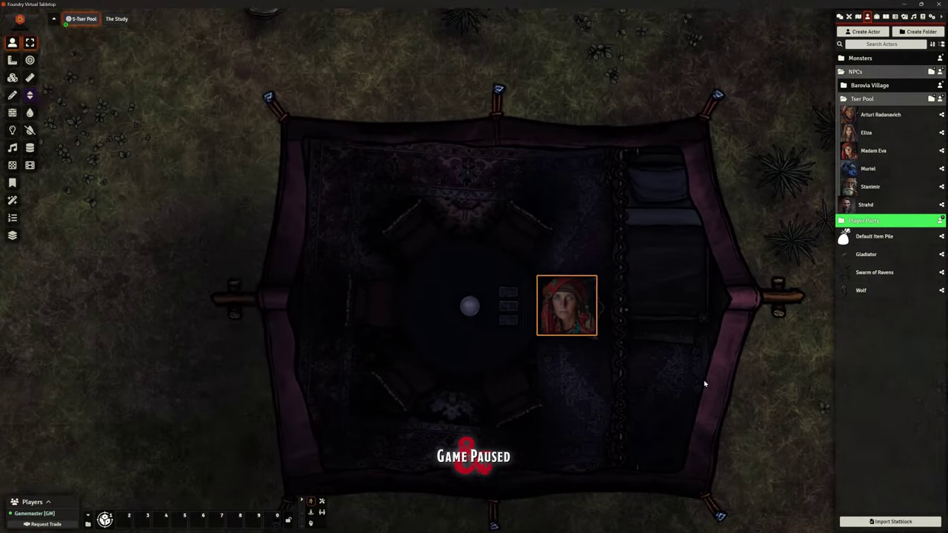
pyautogui.scroll(-3, 557, 387)
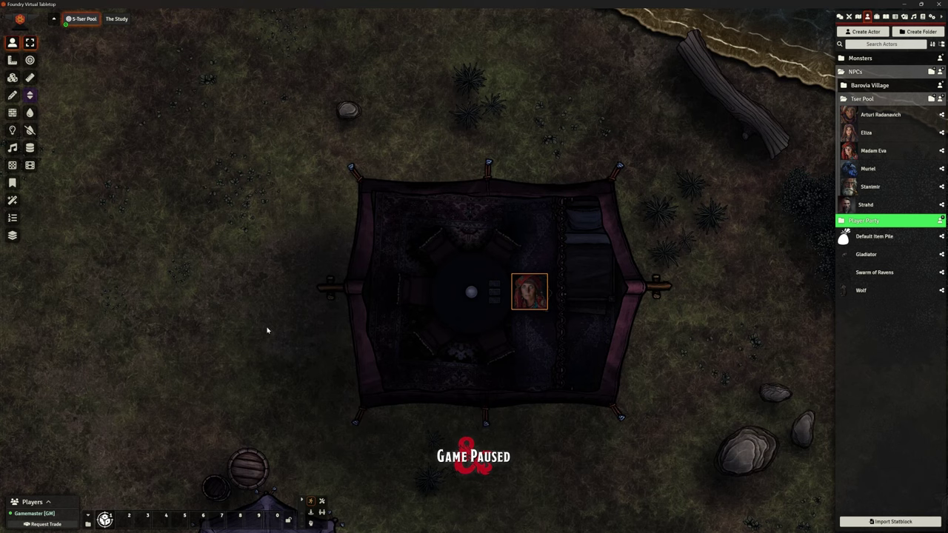
pyautogui.moveTo(274, 335); pyautogui.dragTo(283, 345)
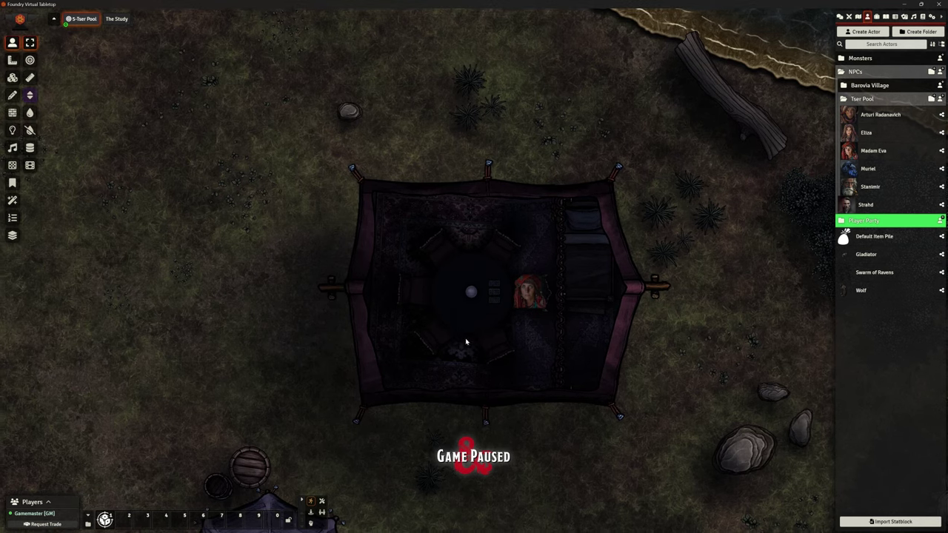
# Lay out five blank cards in a cross over the Tser Pool camp map.
pyautogui.scroll(-5, 425, 291)
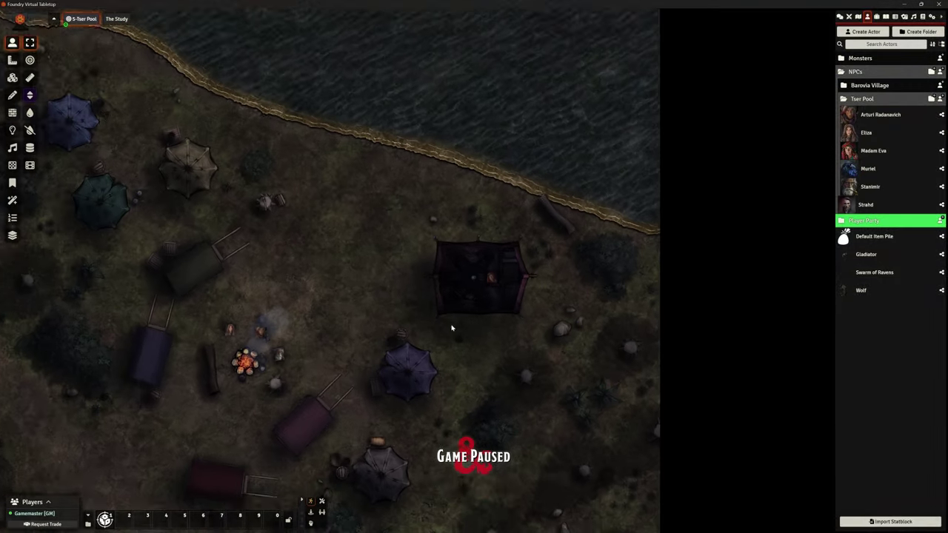
pyautogui.scroll(-3, 451, 329)
pyautogui.moveTo(481, 345); pyautogui.dragTo(540, 312)
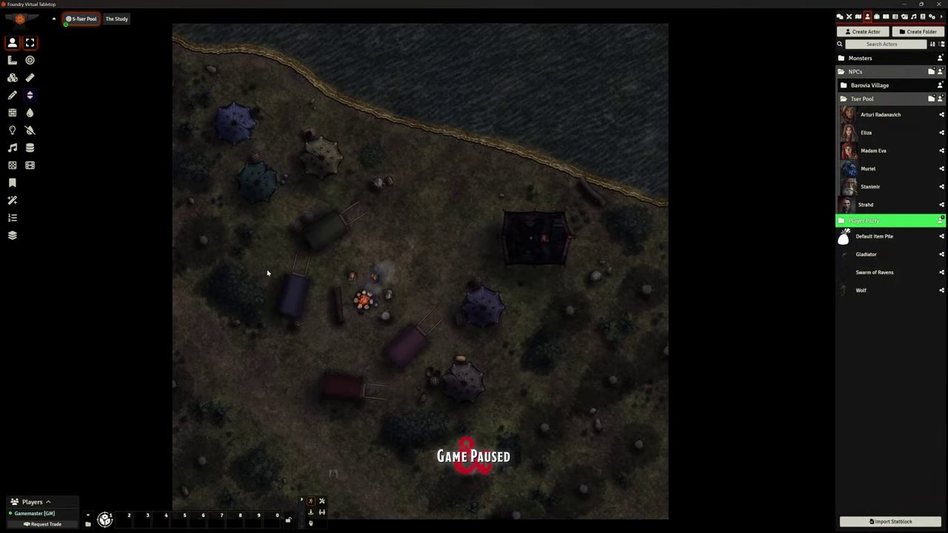
pyautogui.hotkey('ctrl', 'v')
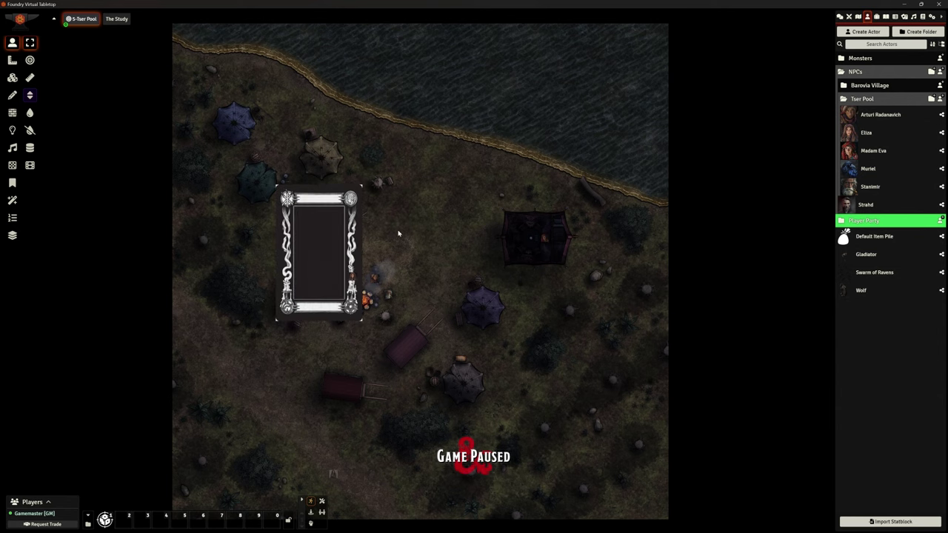
pyautogui.hotkey('ctrl', 'v')
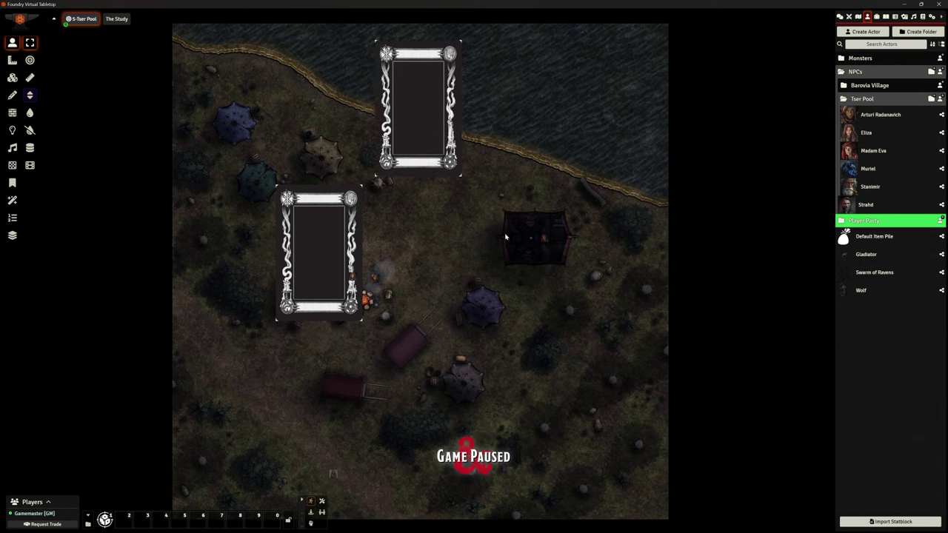
pyautogui.hotkey('ctrl', 'v')
pyautogui.hotkey('ctrl', 'v')
pyautogui.hotkey('ctrl', 'v')
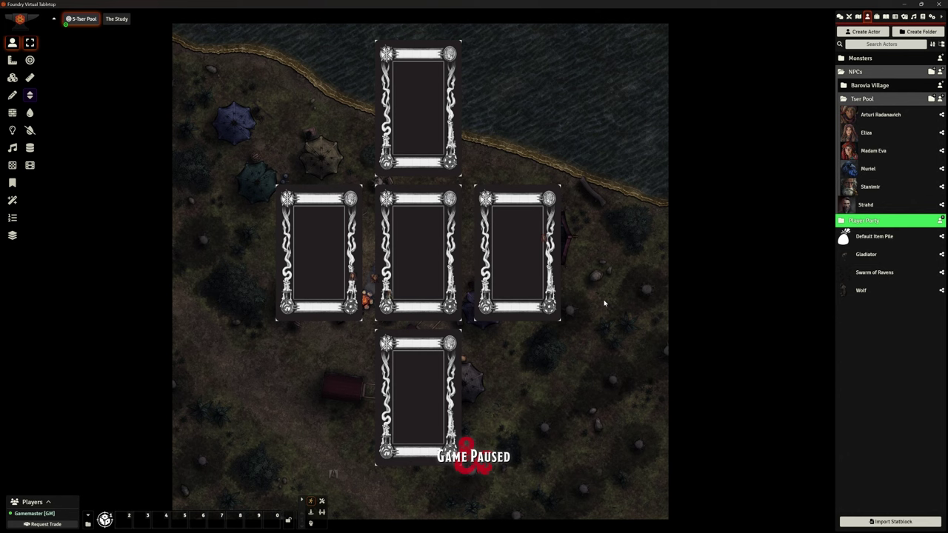
# Turn over the western and northern cards of the cross, and examine the northern one up close.
pyautogui.click(324, 261)
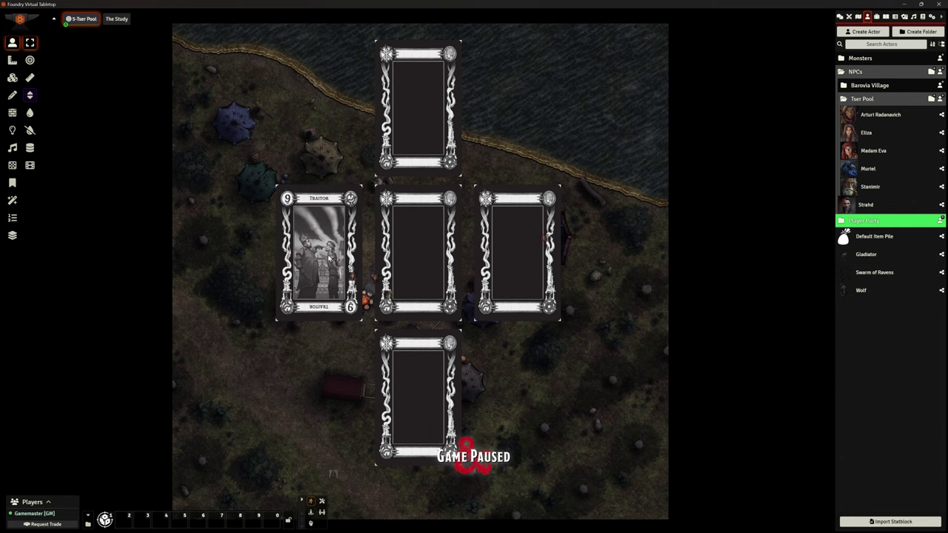
pyautogui.click(415, 146)
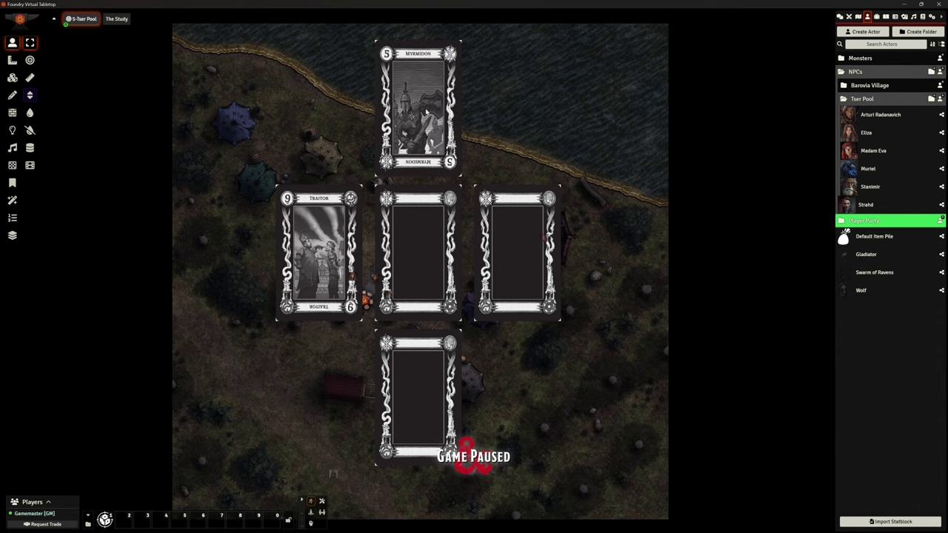
pyautogui.scroll(5, 437, 88)
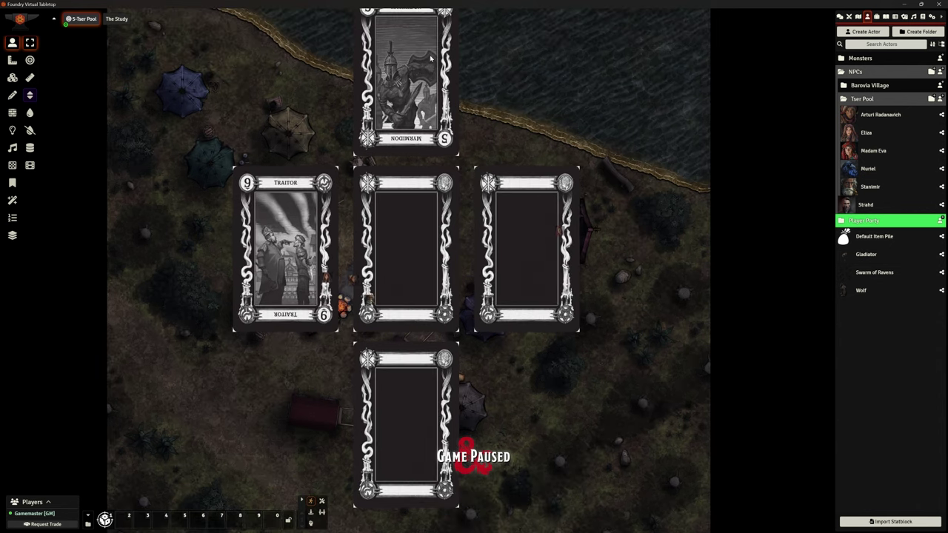
pyautogui.scroll(1, 427, 142)
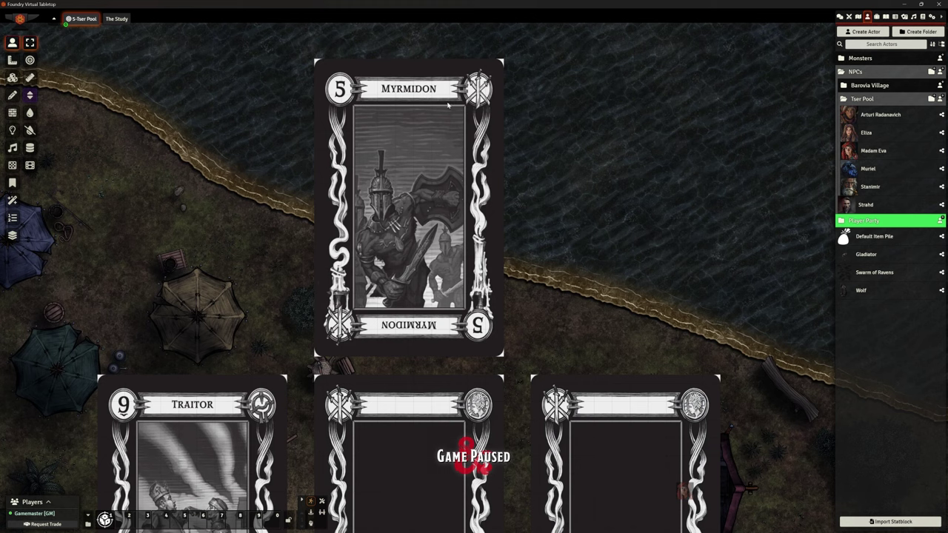
pyautogui.scroll(-3, 562, 254)
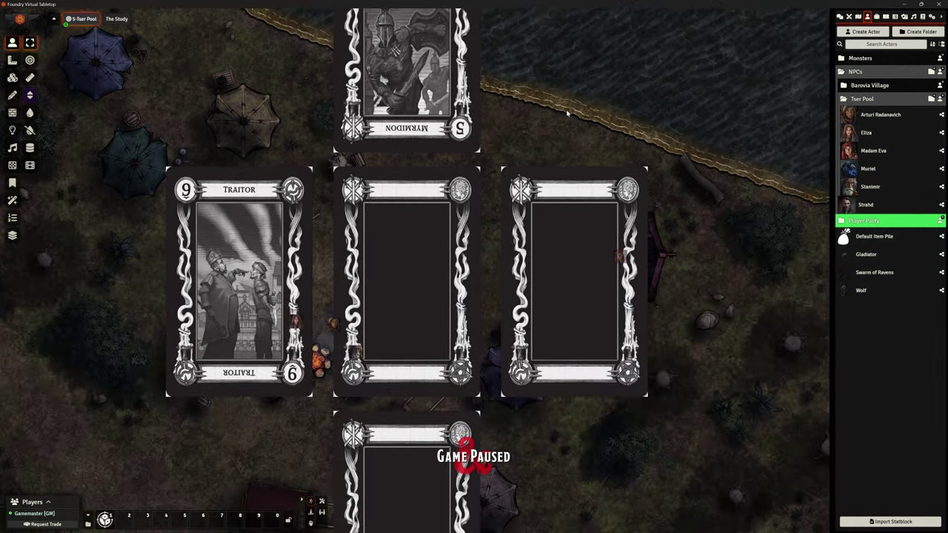
pyautogui.moveTo(567, 113); pyautogui.dragTo(637, 251)
pyautogui.scroll(-1, 637, 252)
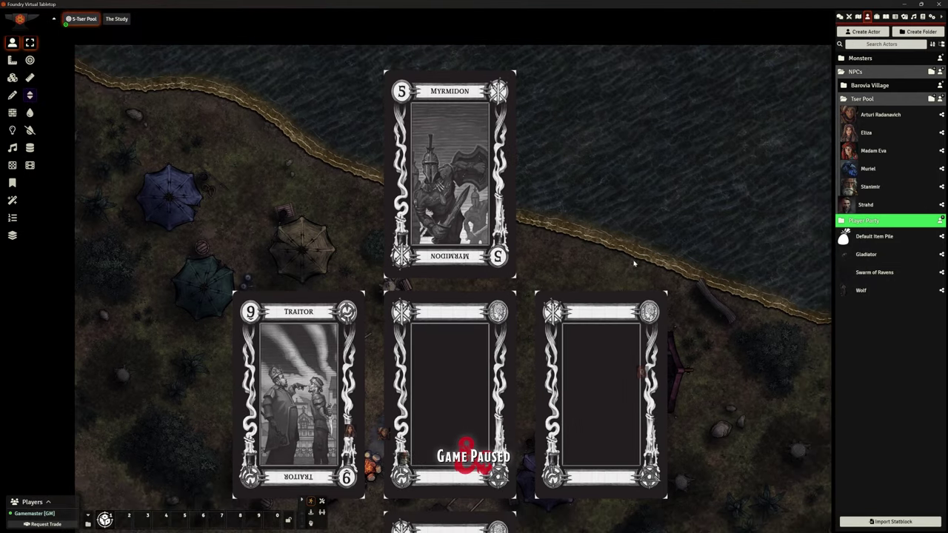
# Turn over the eastern, southern and central cards of the cross, and clear the spread from the camp map.
pyautogui.press('Down')
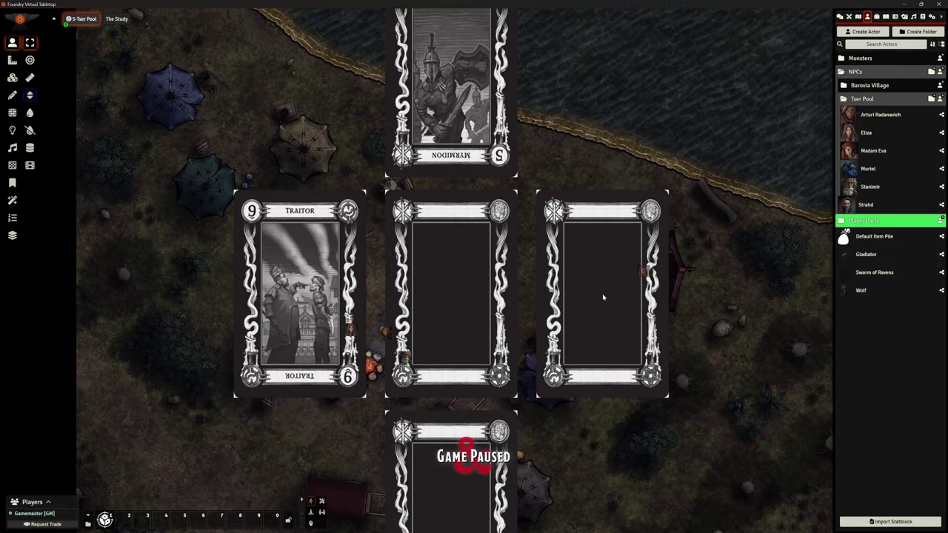
pyautogui.click(603, 294)
pyautogui.press('-')
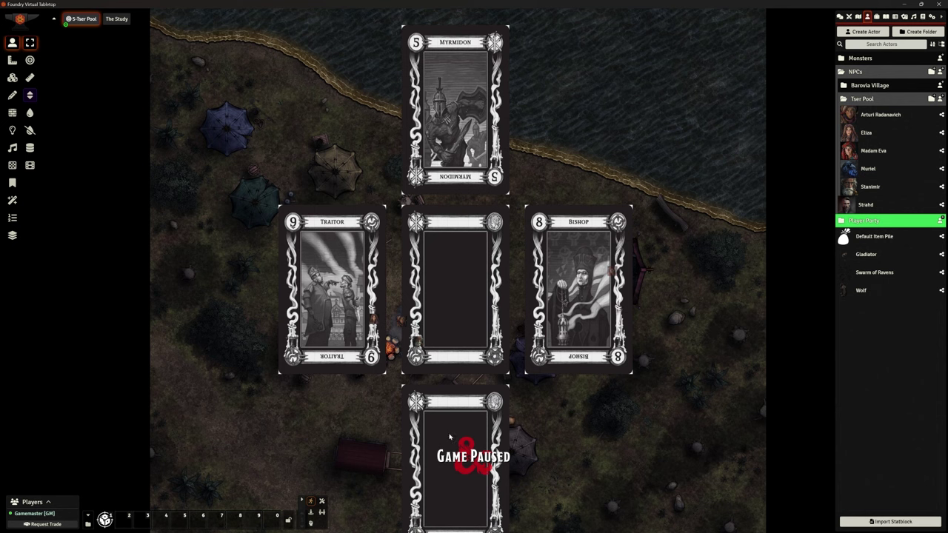
pyautogui.click(448, 434)
pyautogui.click(453, 295)
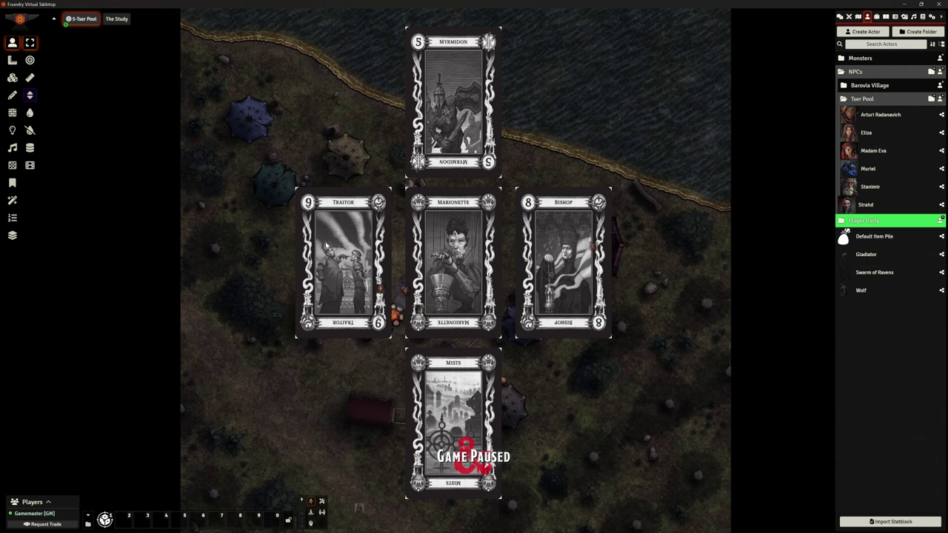
pyautogui.click(330, 248)
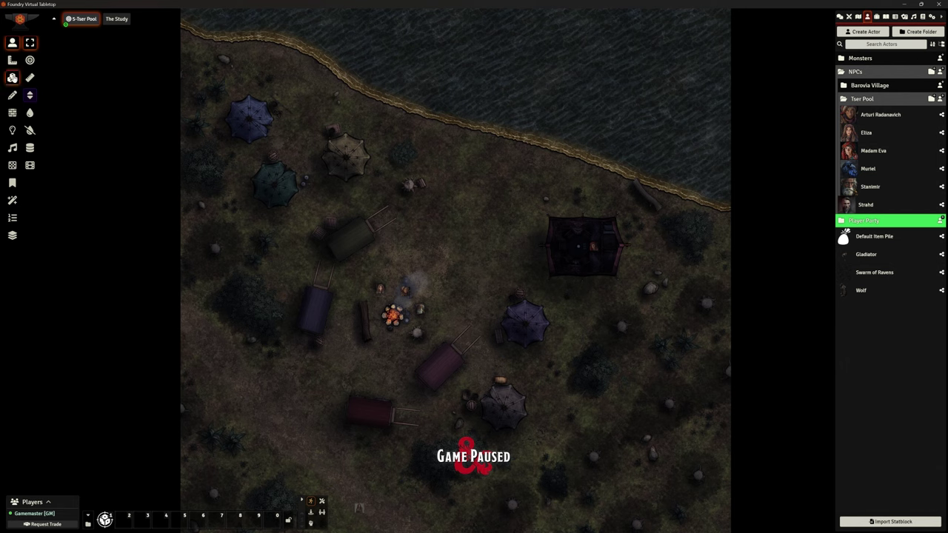
# Open the western card tile's settings and examine its trigger setup and its list of additional images.
pyautogui.click(12, 77)
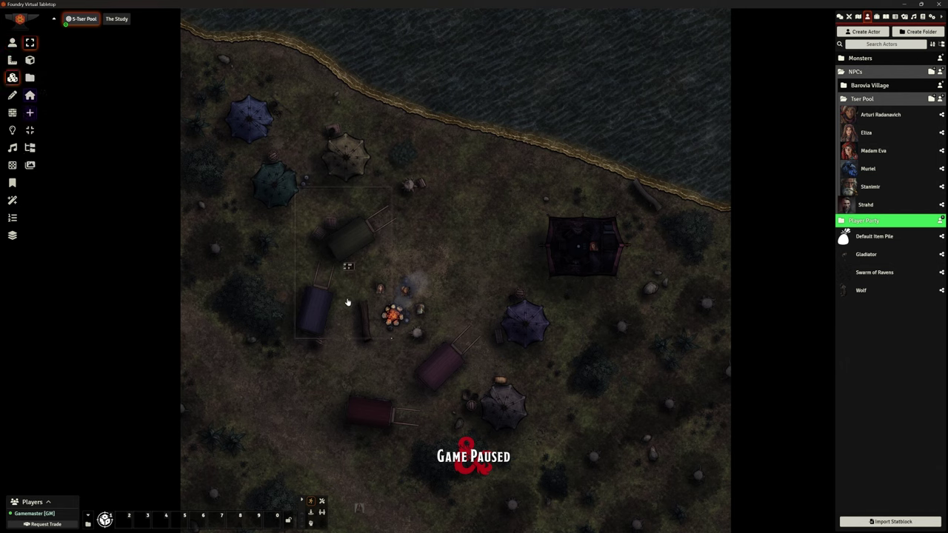
pyautogui.doubleClick(349, 303)
pyautogui.moveTo(510, 183); pyautogui.dragTo(608, 109)
pyautogui.scroll(5, 402, 104)
pyautogui.scroll(2, 402, 103)
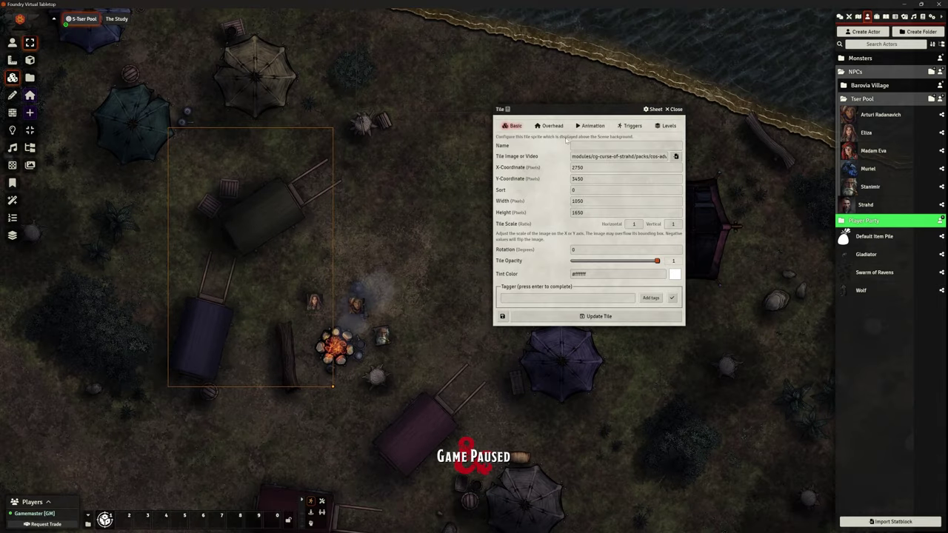
pyautogui.click(626, 126)
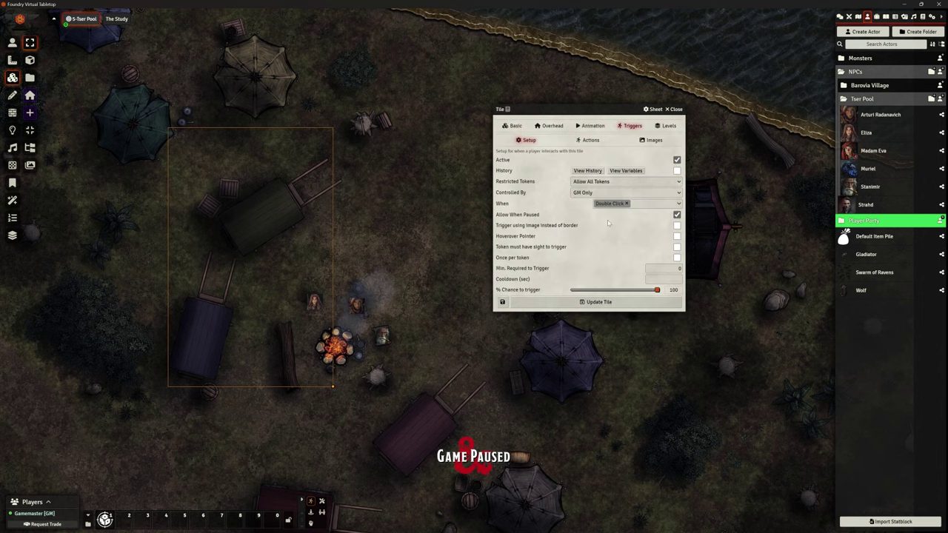
pyautogui.click(652, 140)
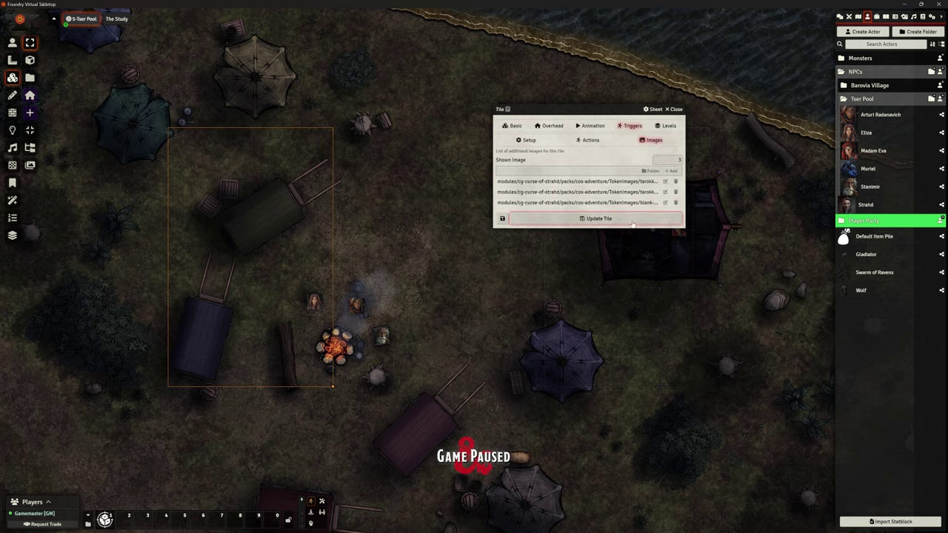
pyautogui.click(671, 111)
# Return to the token controls, turn the western card from blank to its Traitor face, and hide it.
pyautogui.click(12, 42)
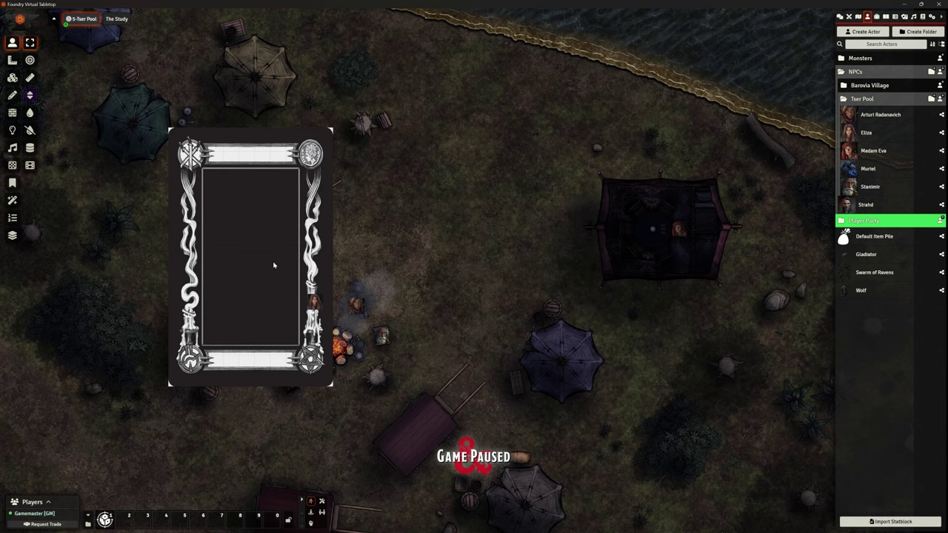
pyautogui.click(262, 257)
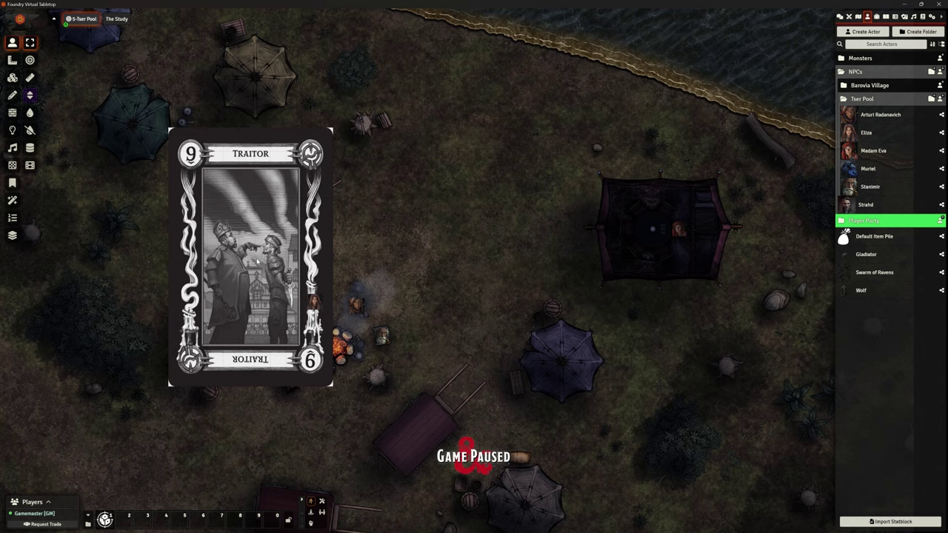
pyautogui.click(257, 261)
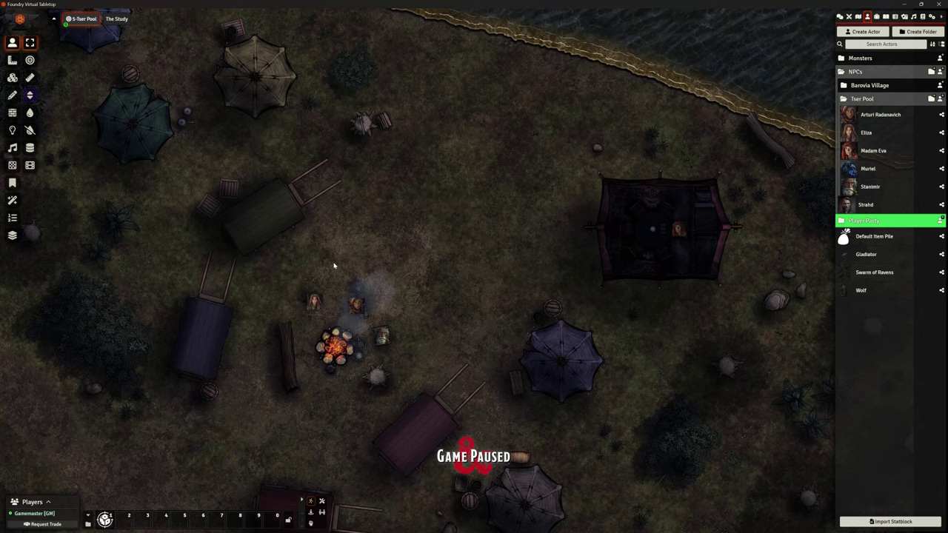
# Bring the western card back over the camp as a blank, reveal its Traitor face, and hide it again.
pyautogui.scroll(-3, 470, 229)
pyautogui.scroll(-1, 485, 259)
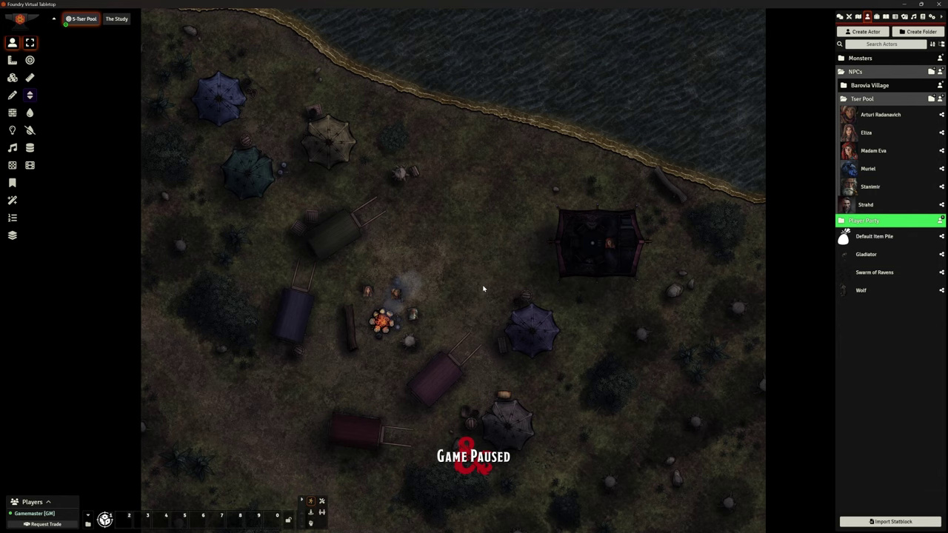
pyautogui.scroll(-3, 483, 289)
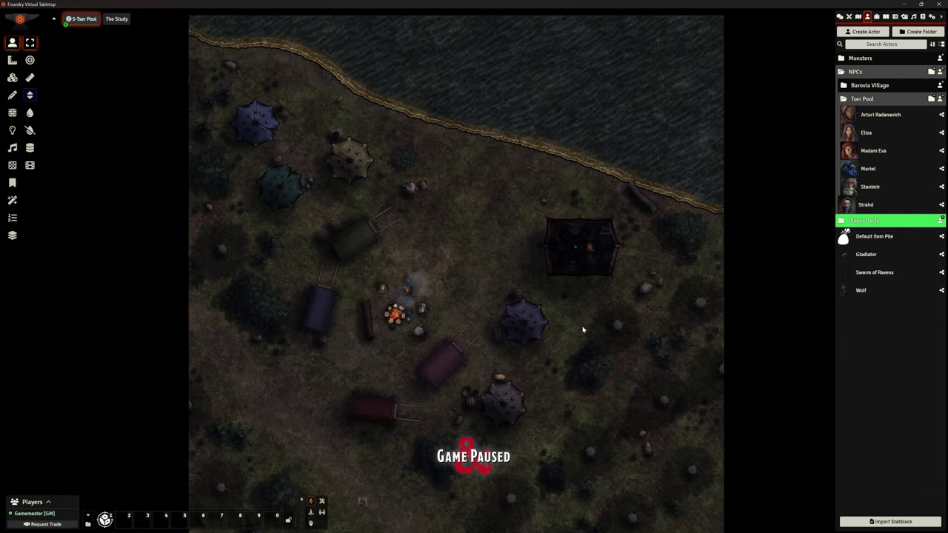
pyautogui.scroll(2, 583, 329)
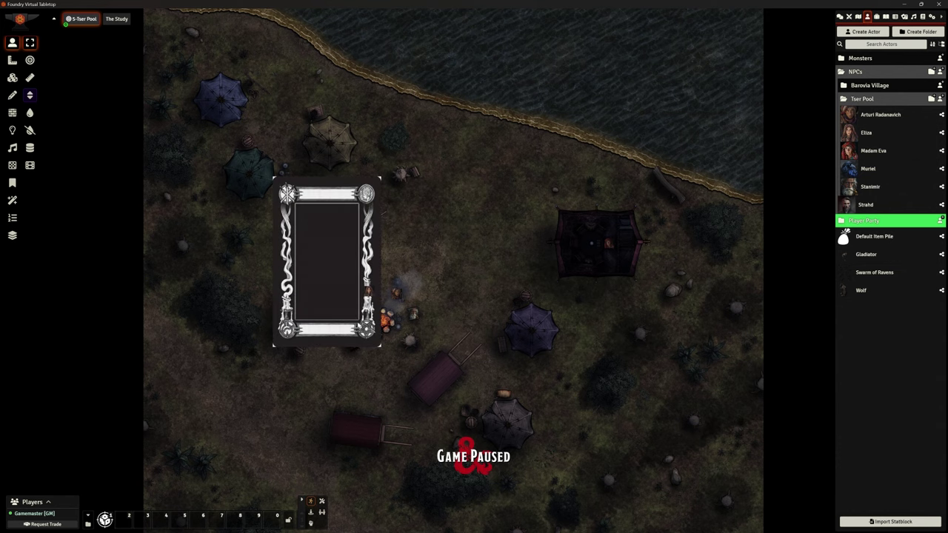
pyautogui.click(332, 288)
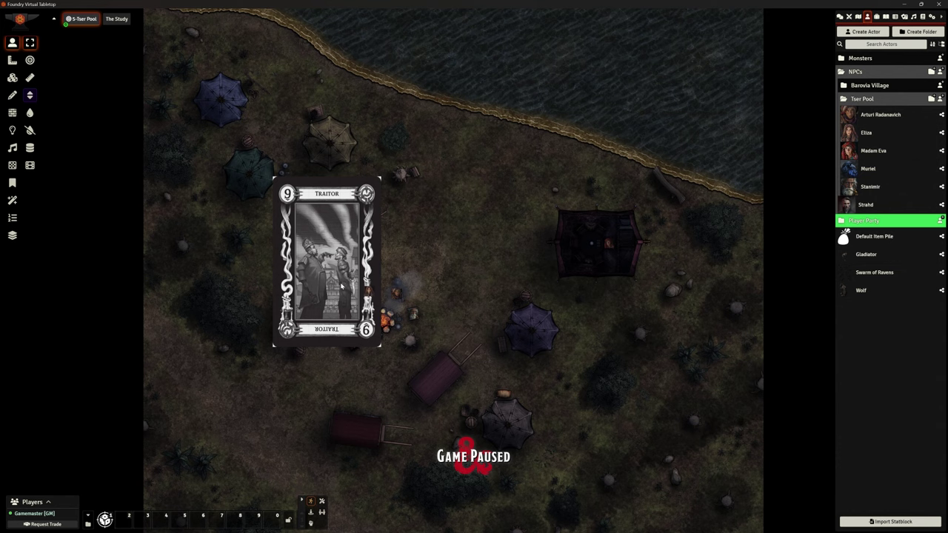
pyautogui.click(341, 285)
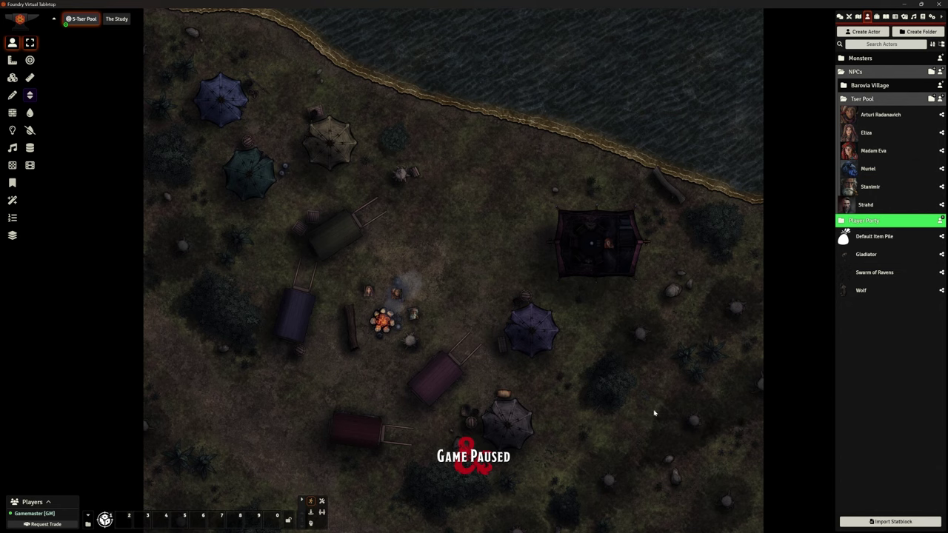
# Show the central Marionette card face up on its own over the camp map, and hide it again.
pyautogui.scroll(-2, 481, 314)
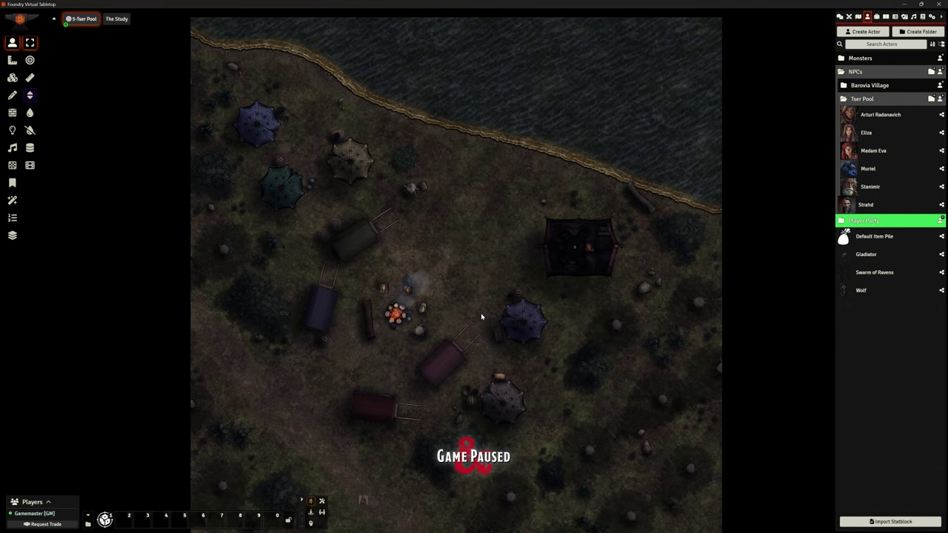
pyautogui.scroll(2, 571, 360)
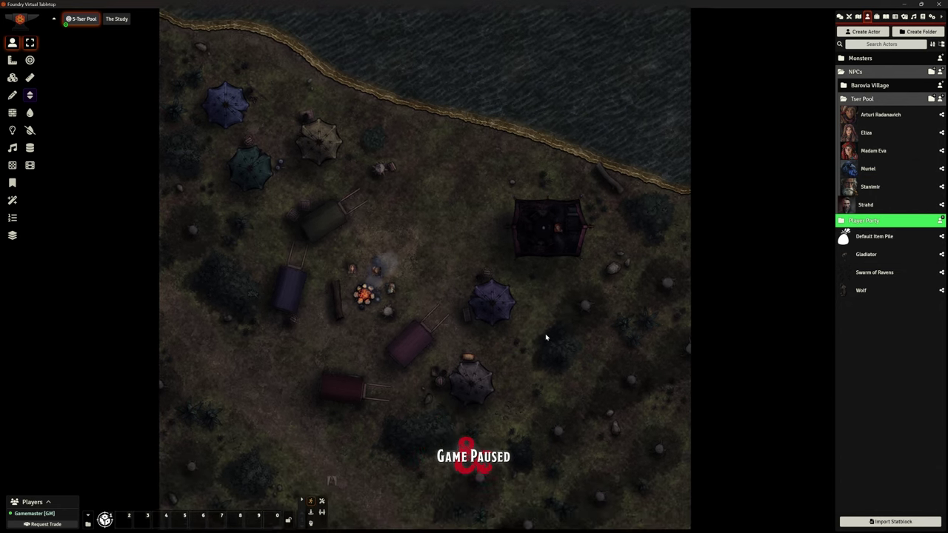
pyautogui.scroll(1, 530, 326)
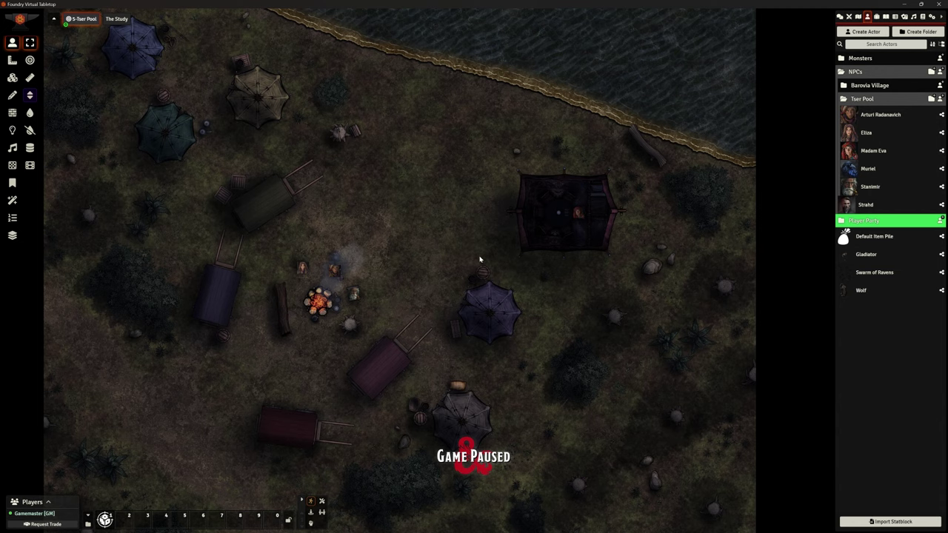
pyautogui.scroll(-2, 477, 271)
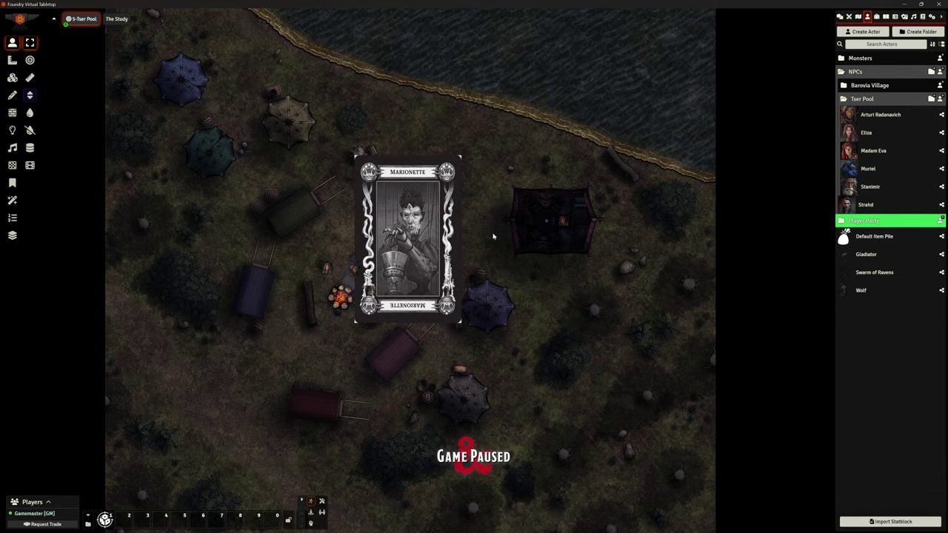
pyautogui.click(430, 217)
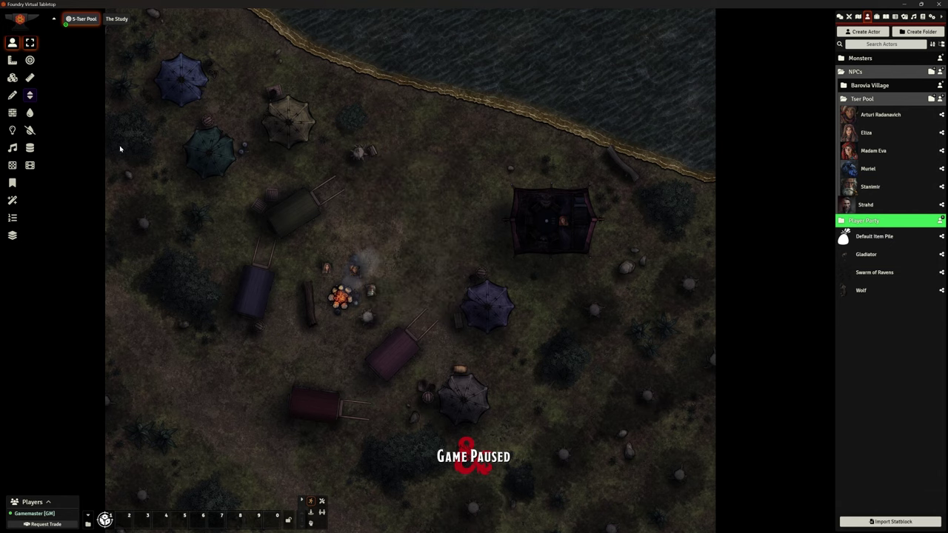
# Select the bearded man's token beside the campfire and examine the group of tokens gathered there.
pyautogui.scroll(10, 311, 318)
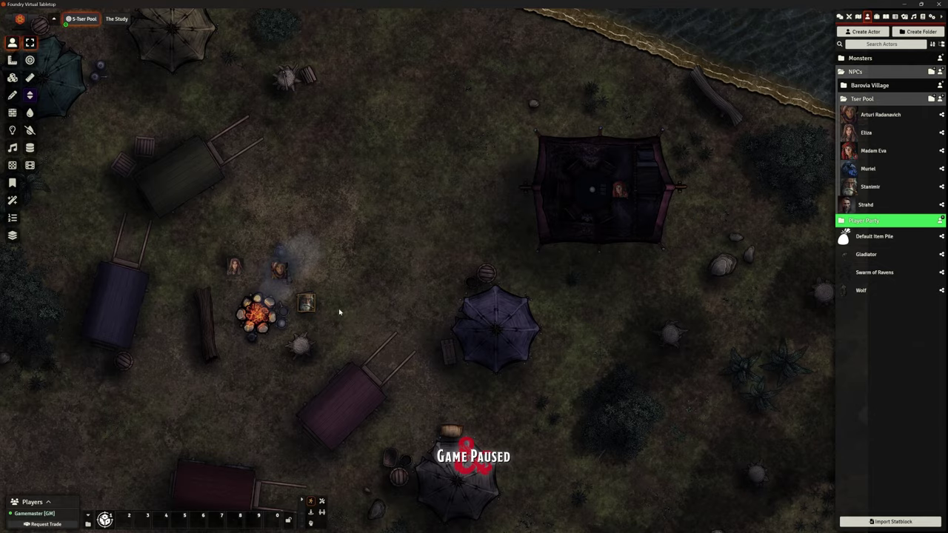
pyautogui.scroll(6, 311, 290)
pyautogui.moveTo(311, 290); pyautogui.dragTo(593, 263)
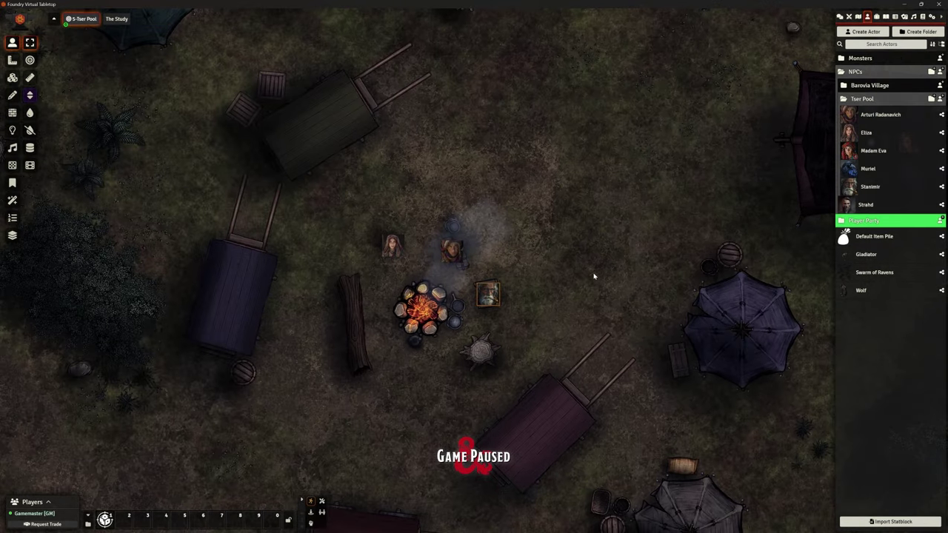
pyautogui.moveTo(484, 290); pyautogui.dragTo(529, 265)
pyautogui.moveTo(528, 307); pyautogui.dragTo(483, 297)
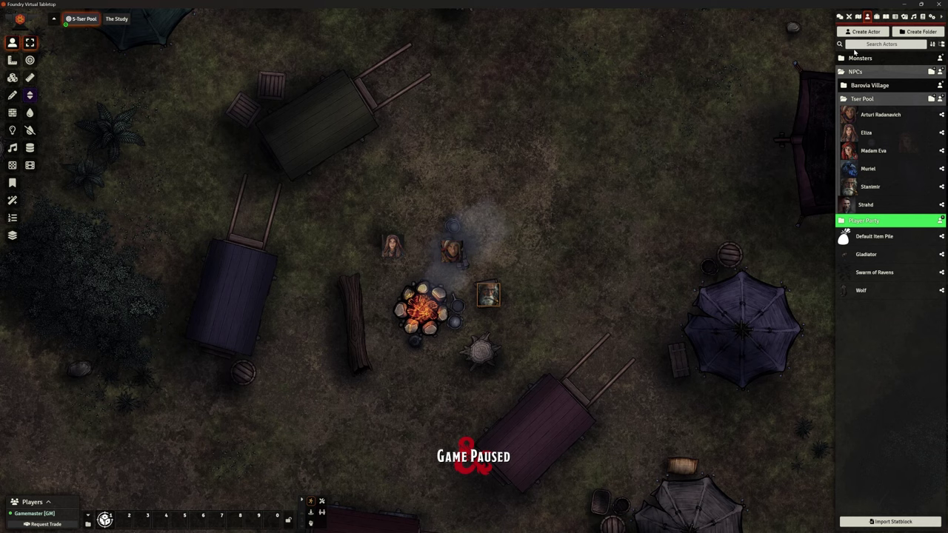
# Expand the Act 1.1 - Barovia and 0.Into The Mist scene folders, and activate the Svalich Road scene.
pyautogui.click(859, 17)
pyautogui.click(877, 87)
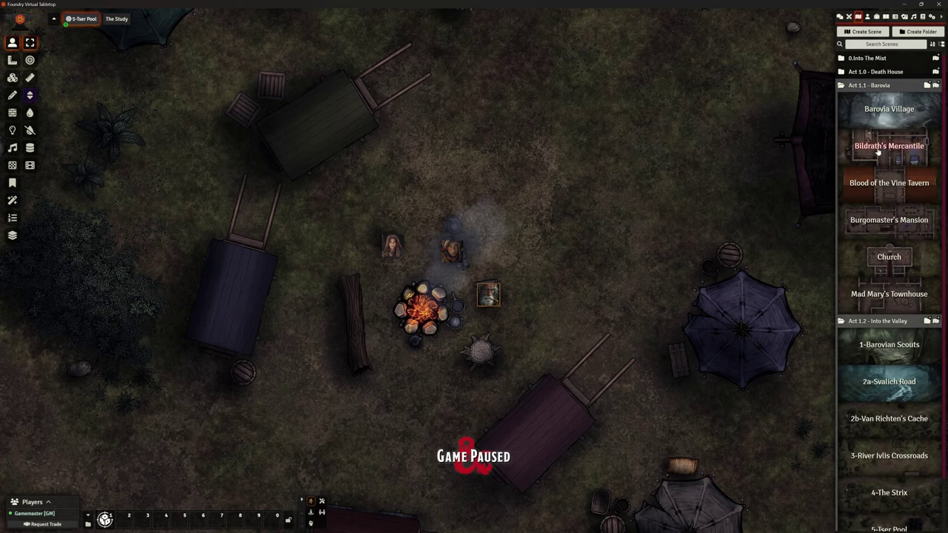
pyautogui.click(868, 59)
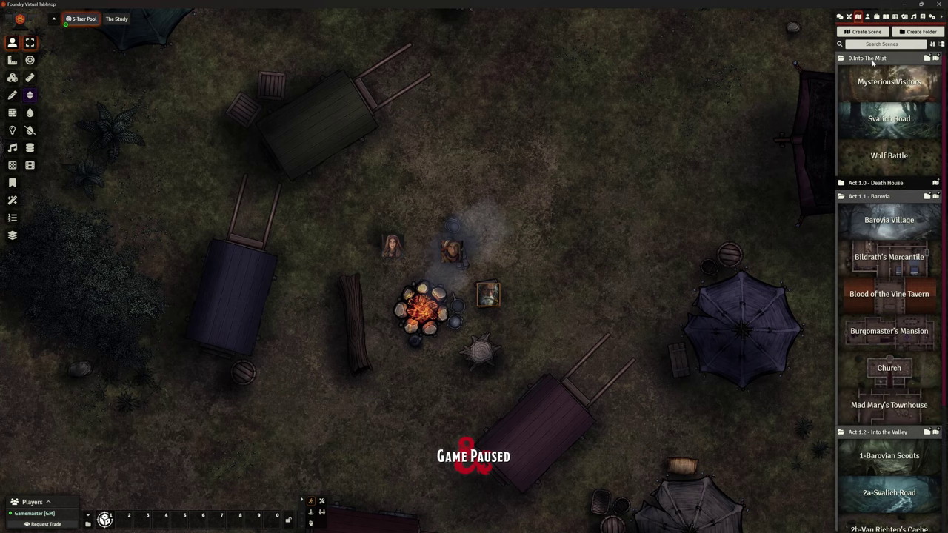
pyautogui.rightClick(898, 128)
pyautogui.click(867, 159)
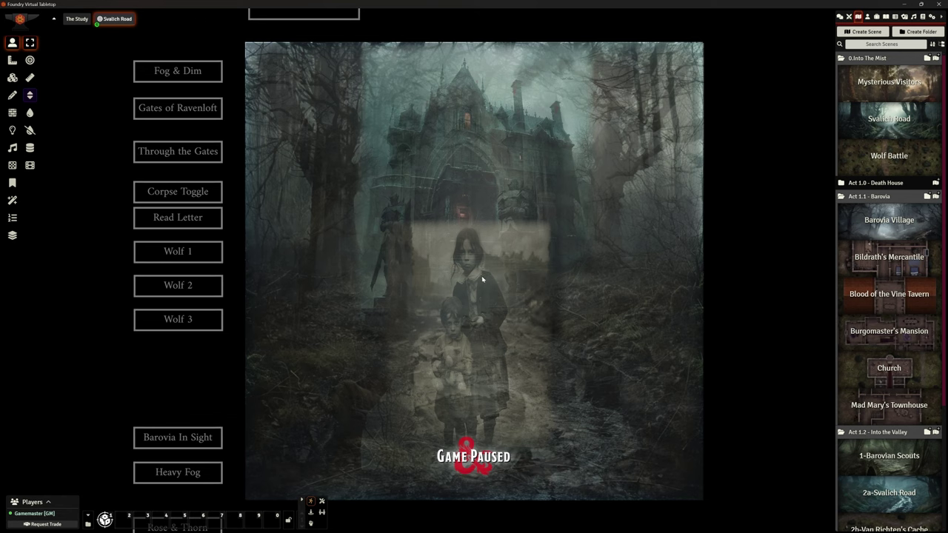
# Activate the Wolf Battle scene from the 0.Into The Mist folder.
pyautogui.rightClick(876, 163)
pyautogui.click(857, 195)
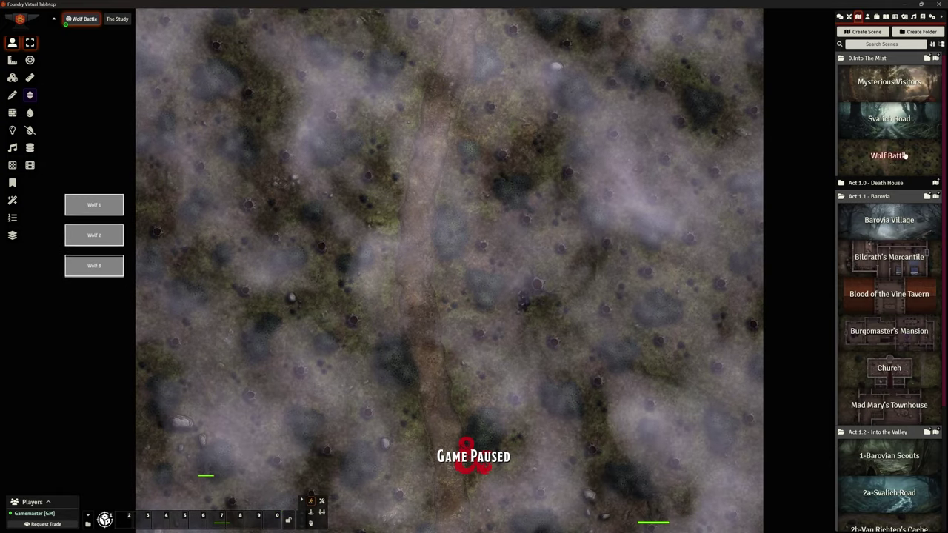
pyautogui.rightClick(905, 156)
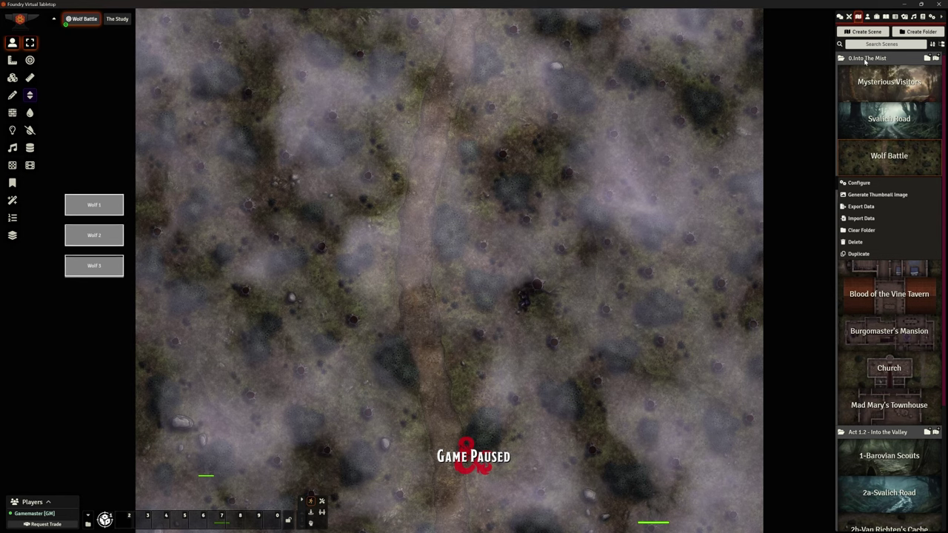
# Collapse the 0.Into The Mist and Act 1.1 - Barovia scene folders.
pyautogui.click(865, 58)
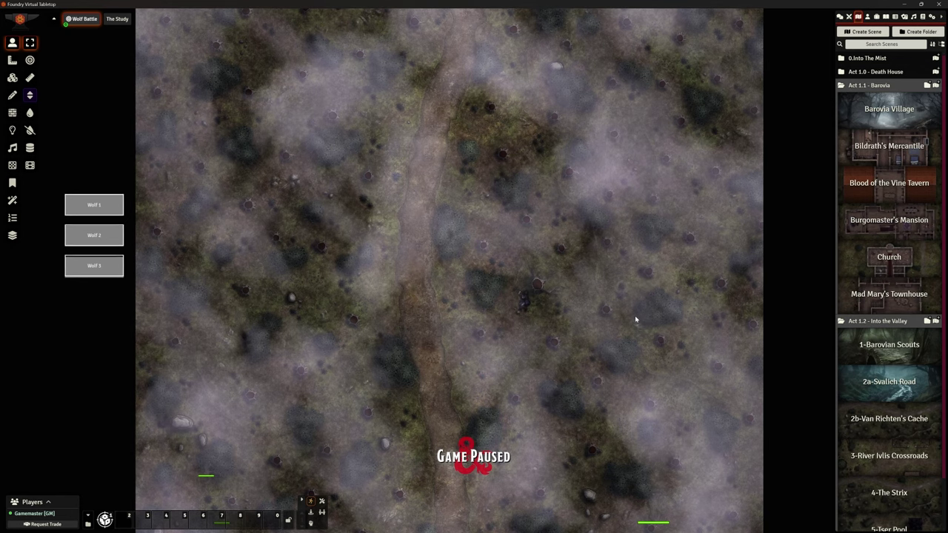
pyautogui.scroll(2, 601, 377)
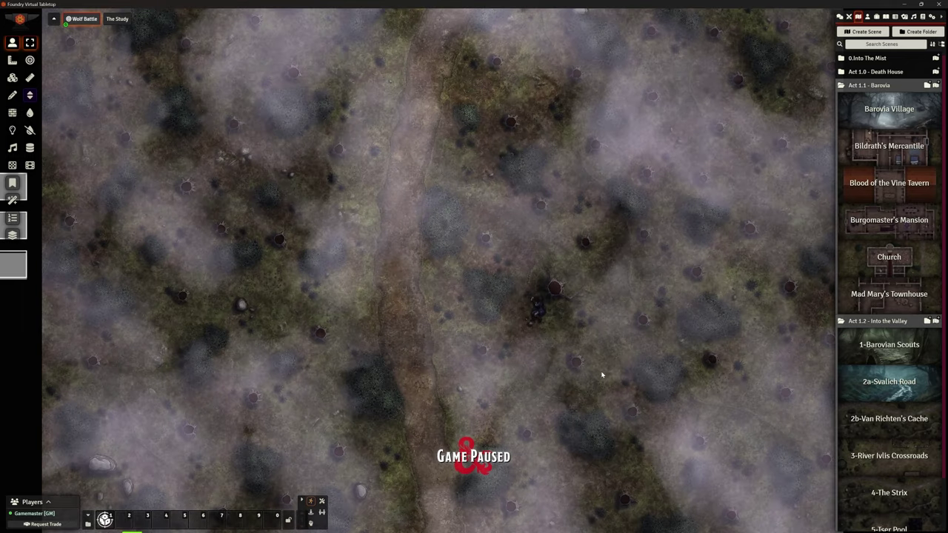
pyautogui.click(870, 85)
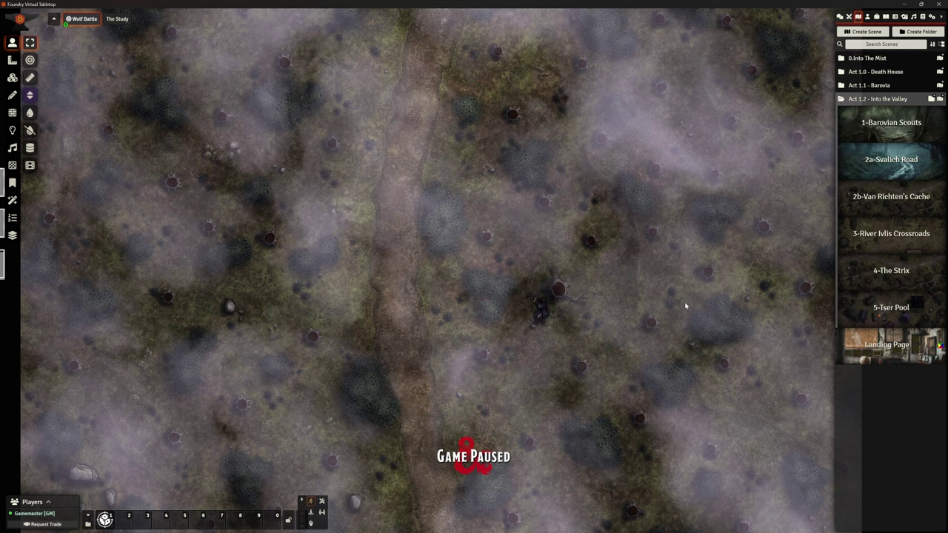
# Activate the 5-Tser Pool scene from the Act 1.2 - Into the Valley folder.
pyautogui.scroll(-2, 534, 366)
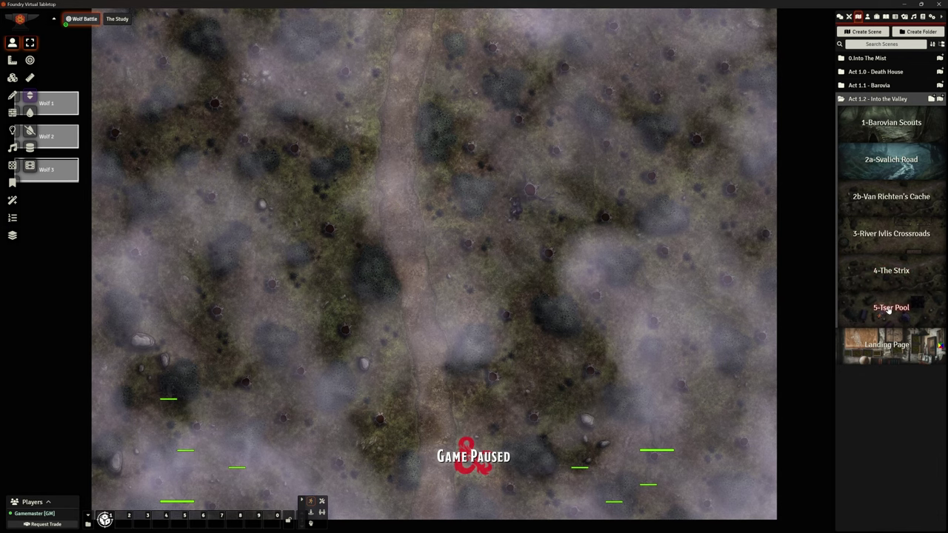
pyautogui.rightClick(889, 161)
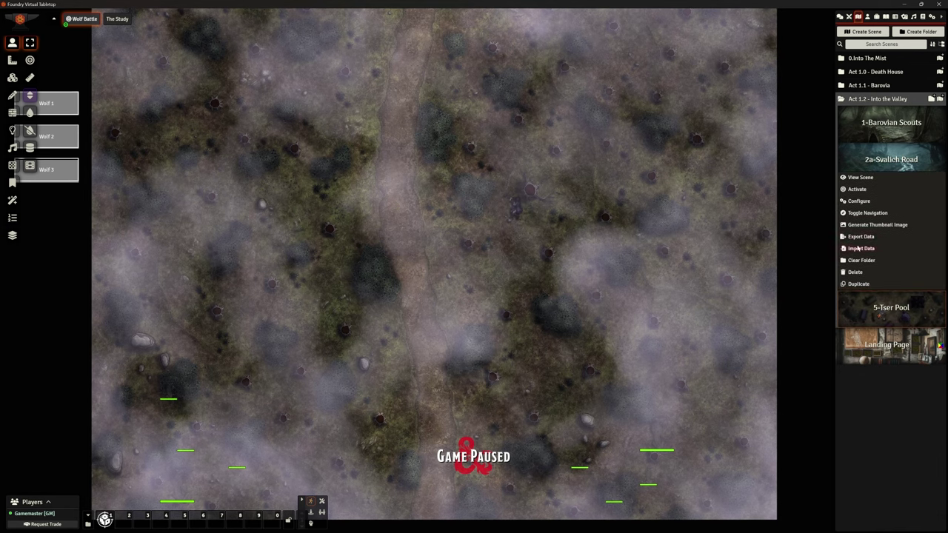
pyautogui.click(859, 189)
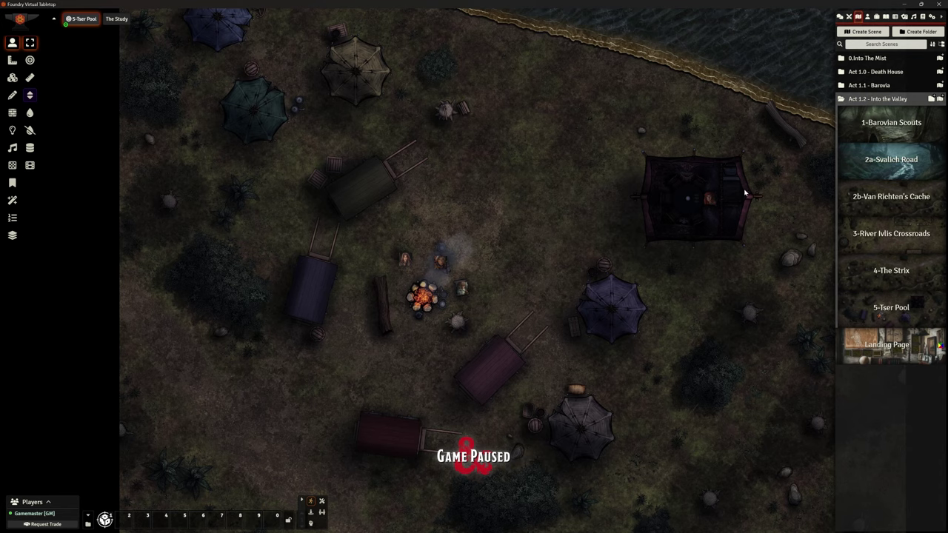
# Activate the Landing Page scene to bring up The Study.
pyautogui.scroll(-4, 652, 311)
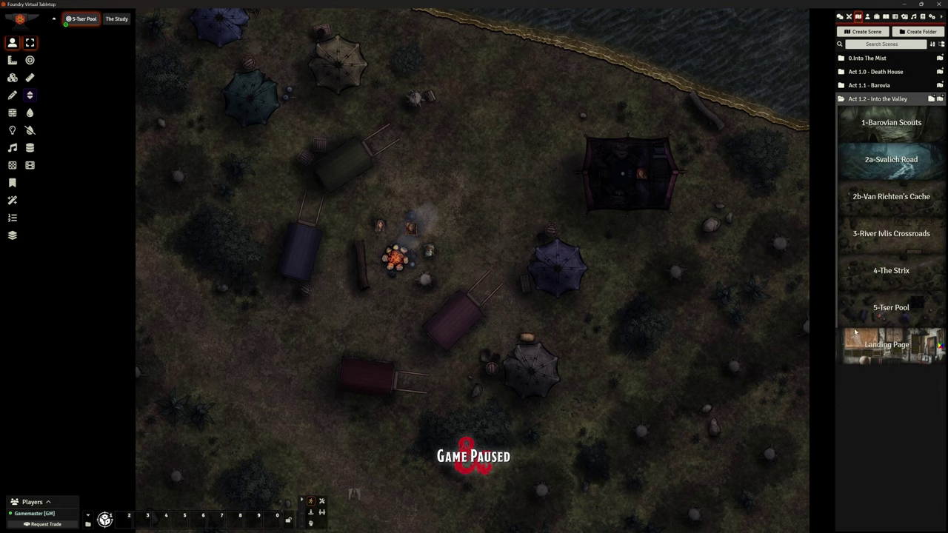
pyautogui.rightClick(882, 354)
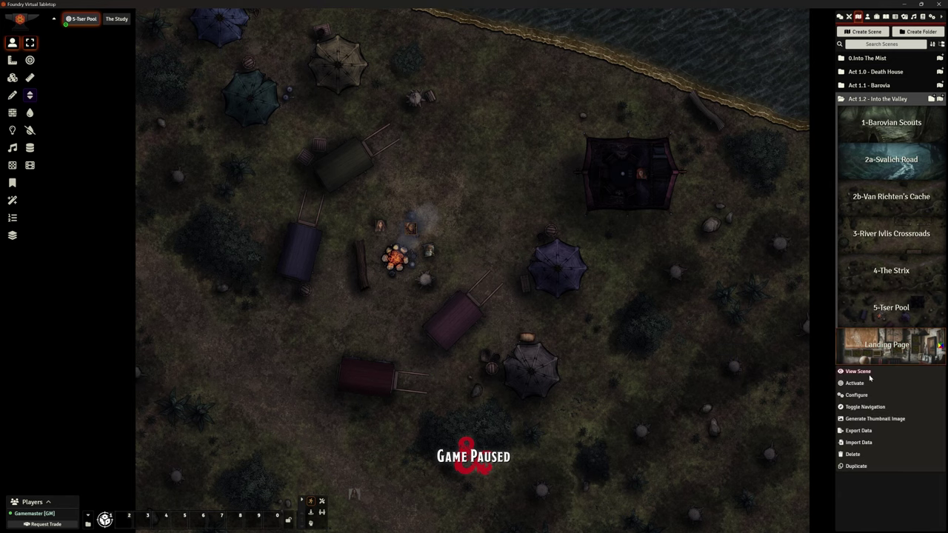
pyautogui.click(859, 383)
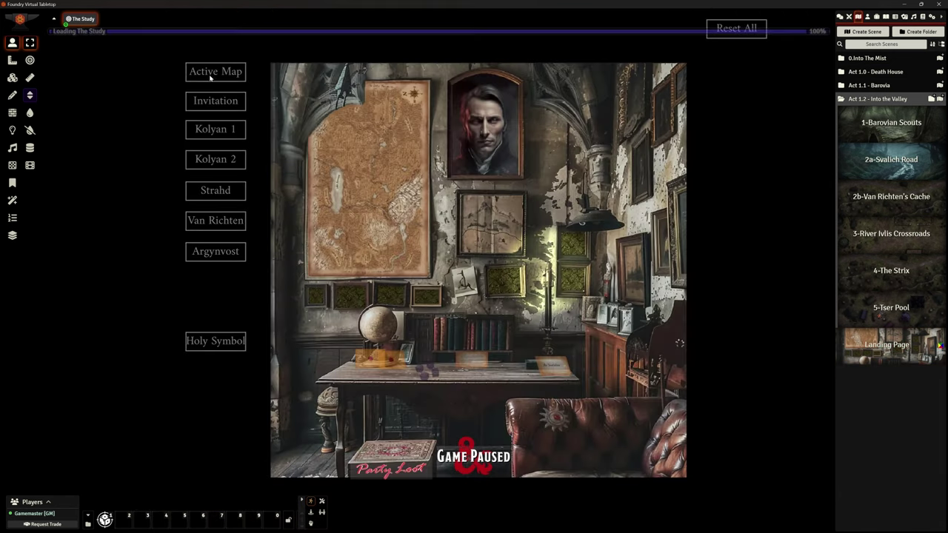
# Open the Map of Barovia from The Study scene, examine the region's locations, and close the map.
pyautogui.click(216, 71)
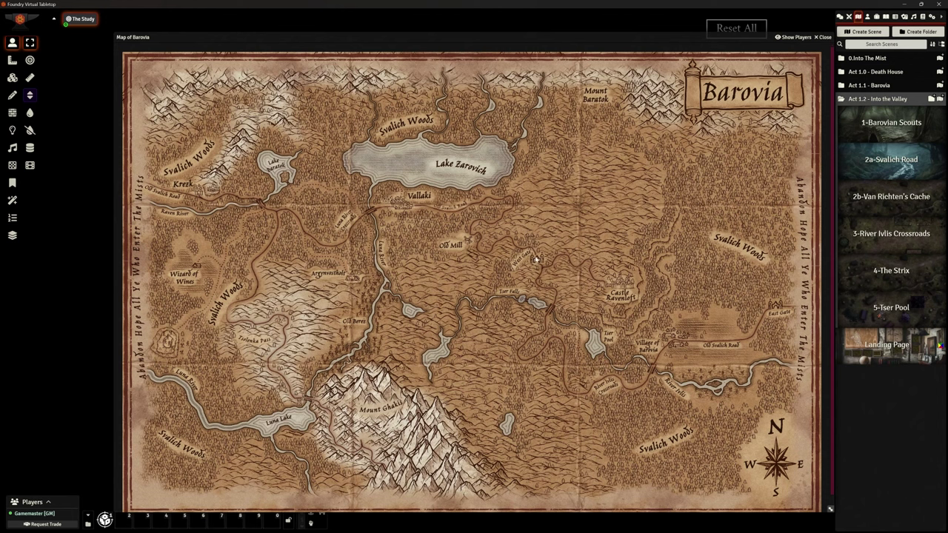
pyautogui.rightClick(596, 264)
pyautogui.click(545, 234)
pyautogui.press('Escape')
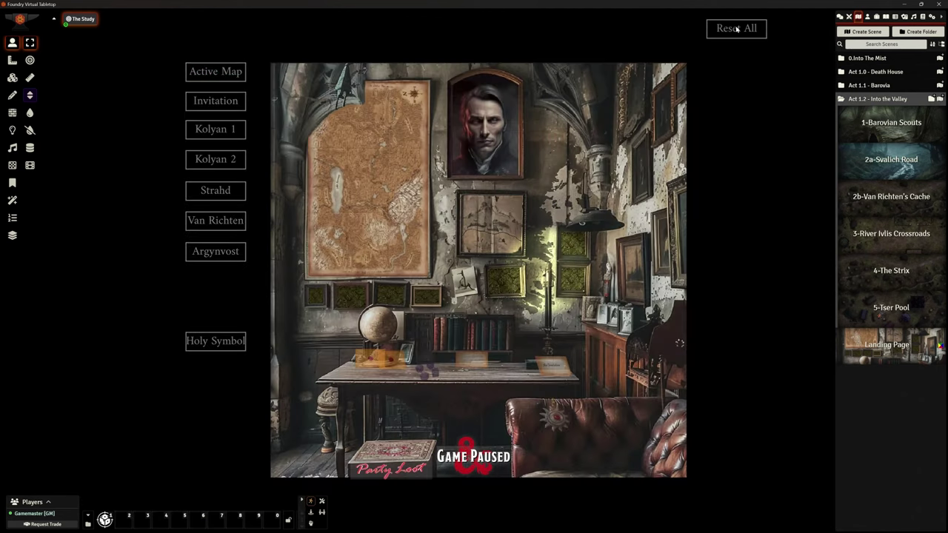
# Activate the 5-Tser Pool scene again and bring the camp between the campfire and the large dark tent into view.
pyautogui.rightClick(886, 311)
pyautogui.click(859, 198)
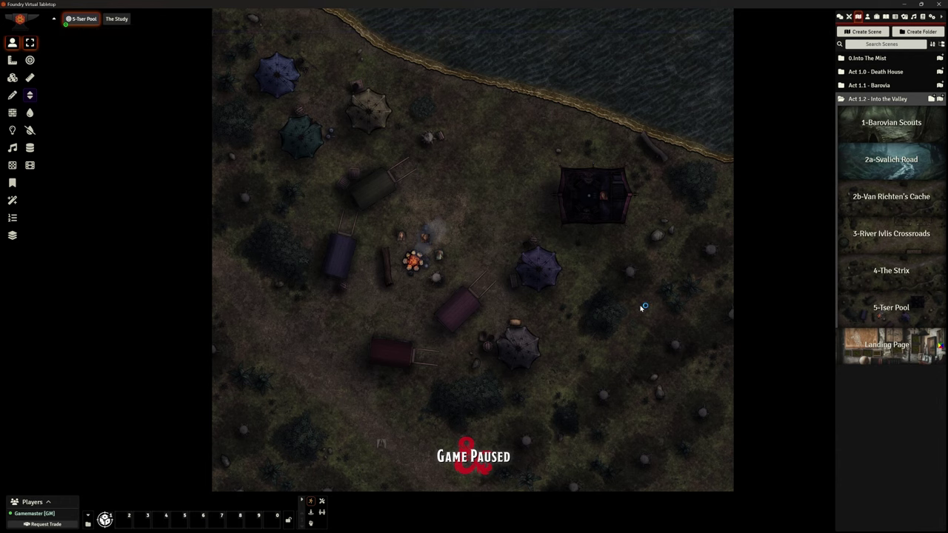
pyautogui.scroll(2, 642, 282)
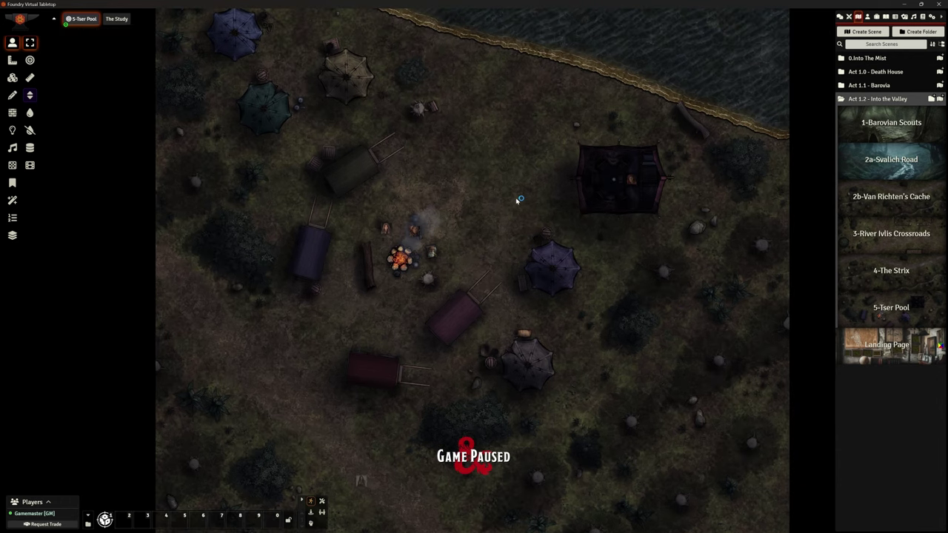
pyautogui.moveTo(518, 201); pyautogui.dragTo(560, 263)
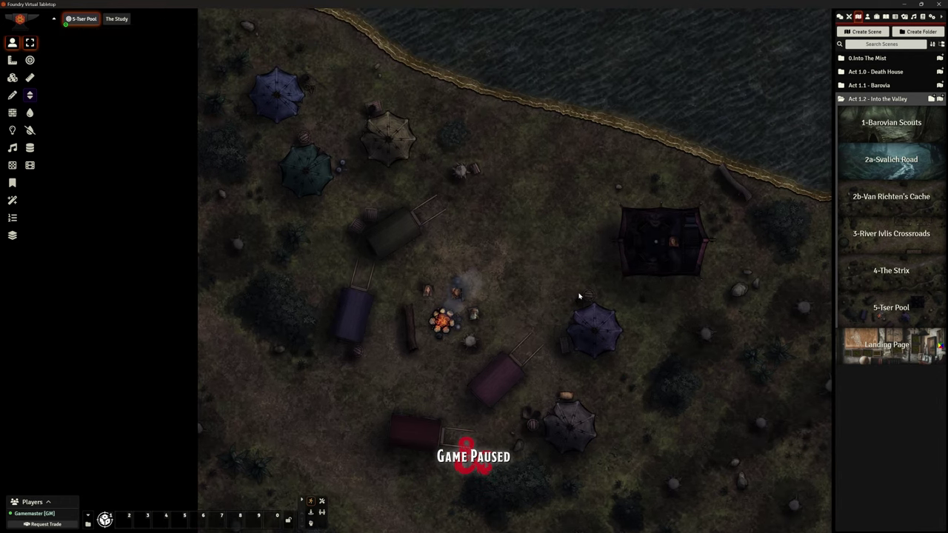